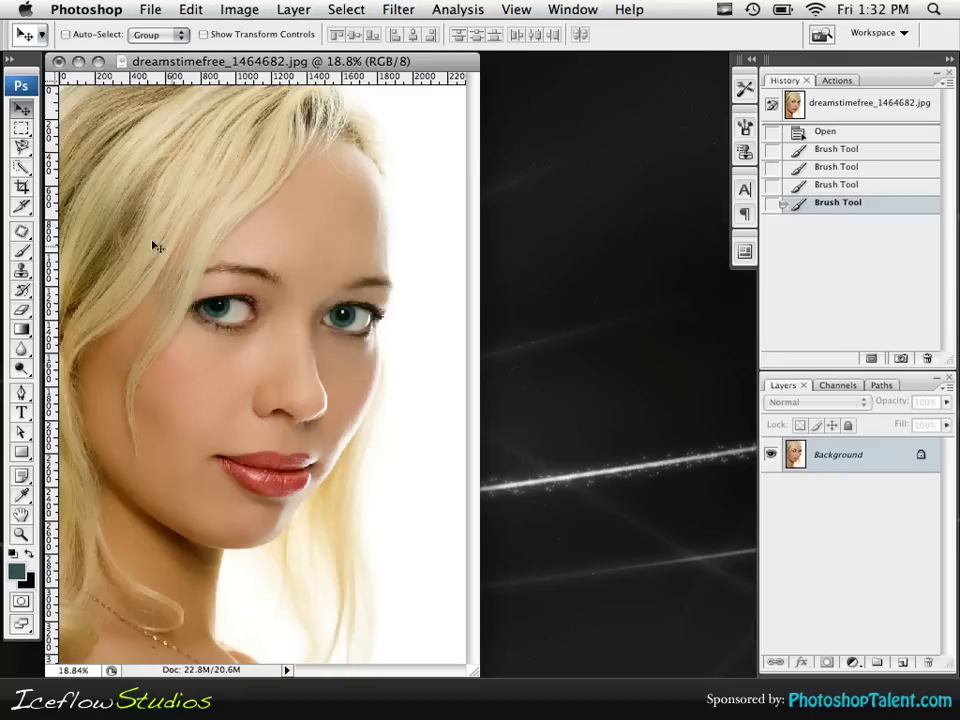
- Zoom in on the eyes, widen the document window, and zoom closely onto the left eye
{"action": "left_click_drag", "start_coordinate": [146, 240], "coordinate": [311, 321]}
{"action": "scroll", "coordinate": [418, 350], "scroll_direction": "left", "scroll_amount": 3}
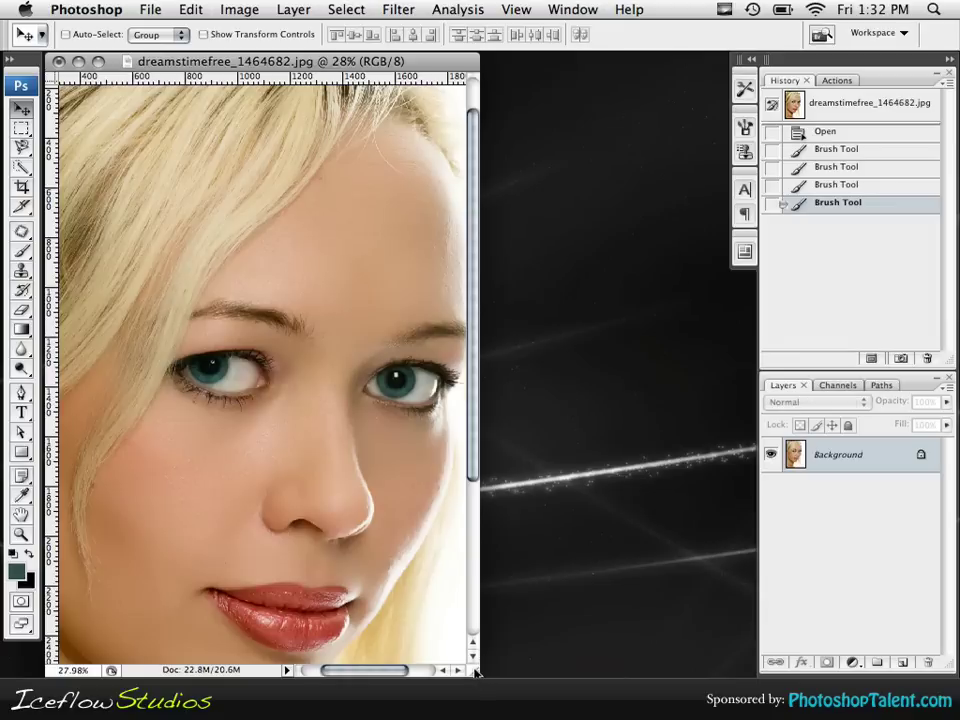
{"action": "left_click_drag", "start_coordinate": [476, 673], "coordinate": [652, 672]}
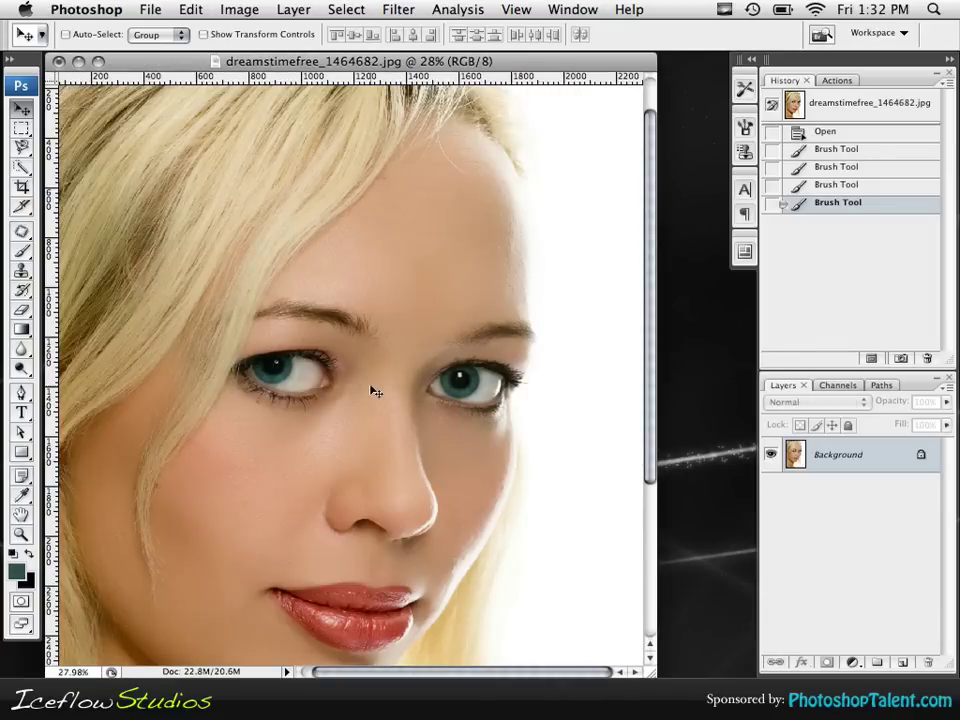
{"action": "left_click_drag", "start_coordinate": [184, 275], "coordinate": [321, 403]}
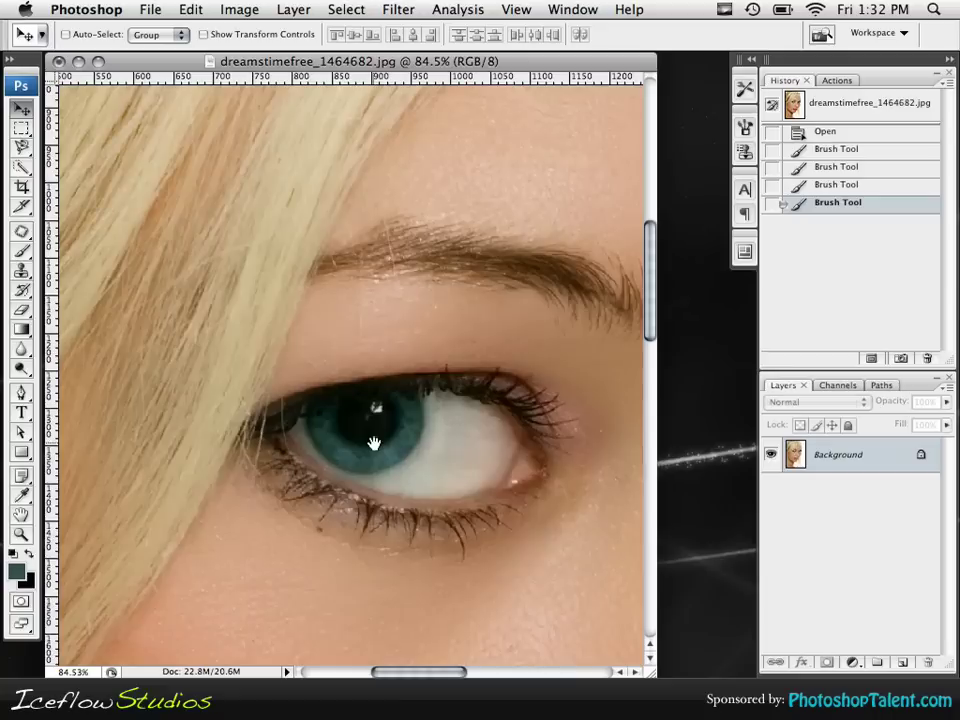
{"action": "left_click_drag", "start_coordinate": [375, 439], "coordinate": [356, 387]}
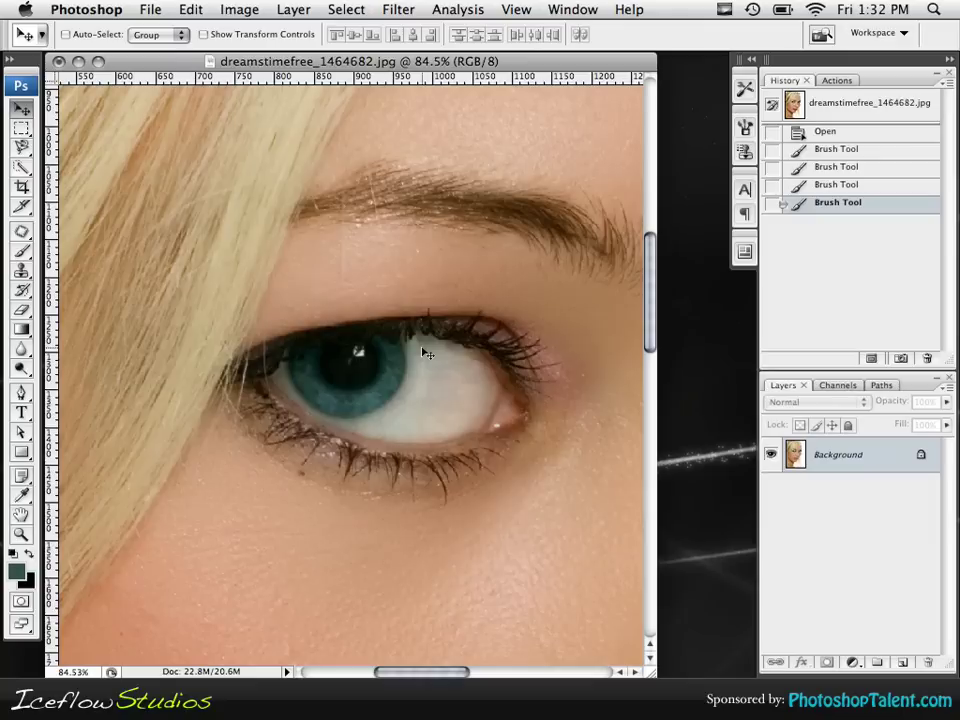
{"action": "key", "text": "p"}
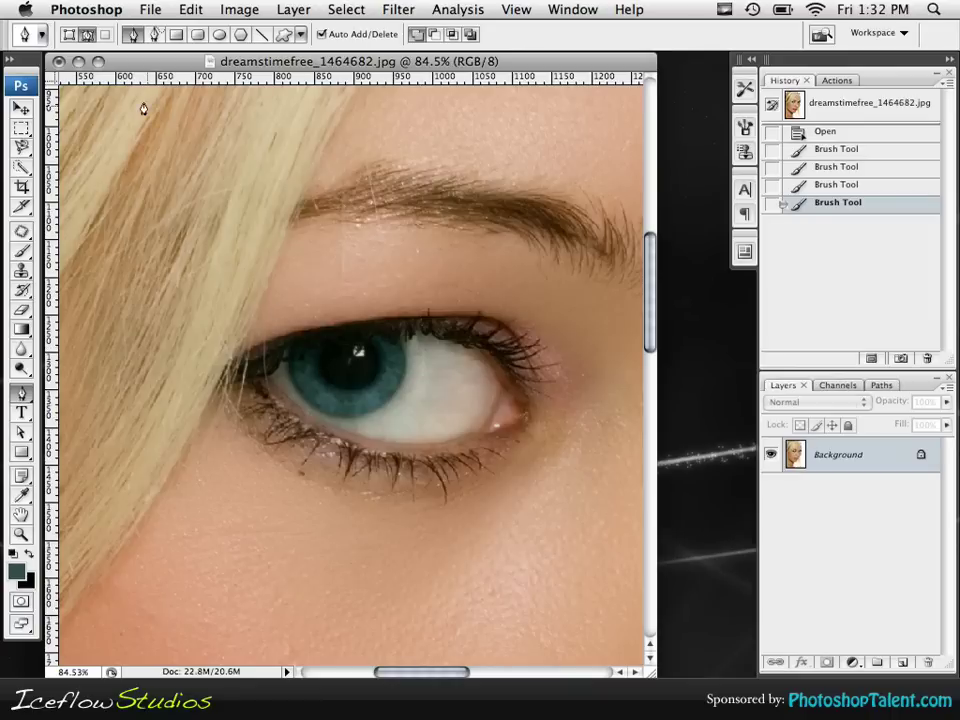
- Trace a closed, curved Pen work path around the left eye's iris
{"action": "left_click", "coordinate": [289, 349]}
{"action": "left_click_drag", "start_coordinate": [340, 418], "coordinate": [407, 428]}
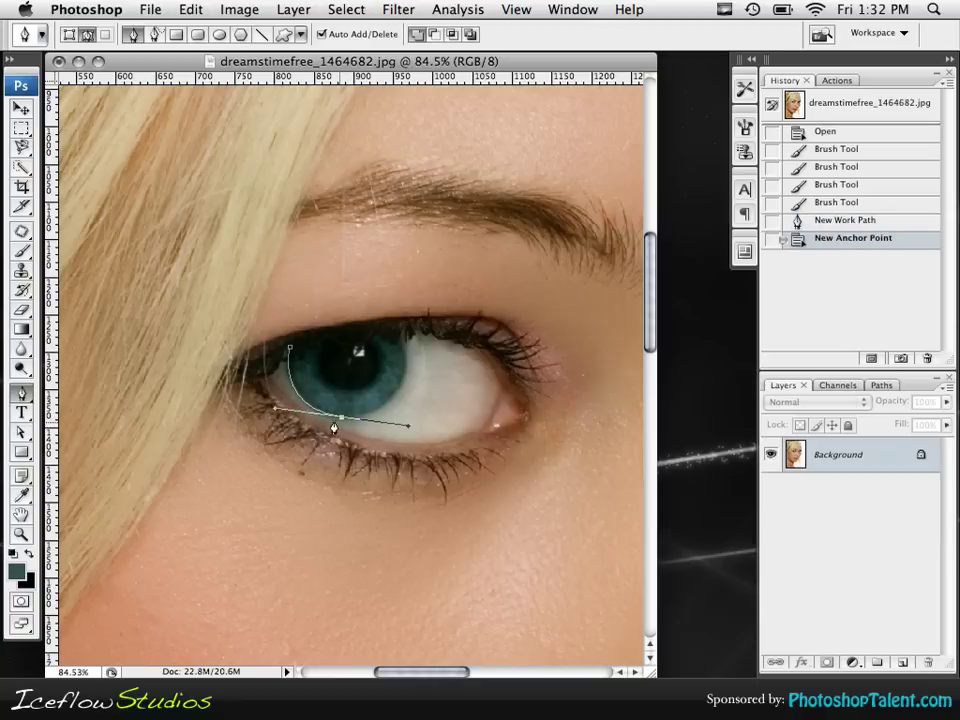
{"action": "left_click", "coordinate": [341, 418], "text": "alt"}
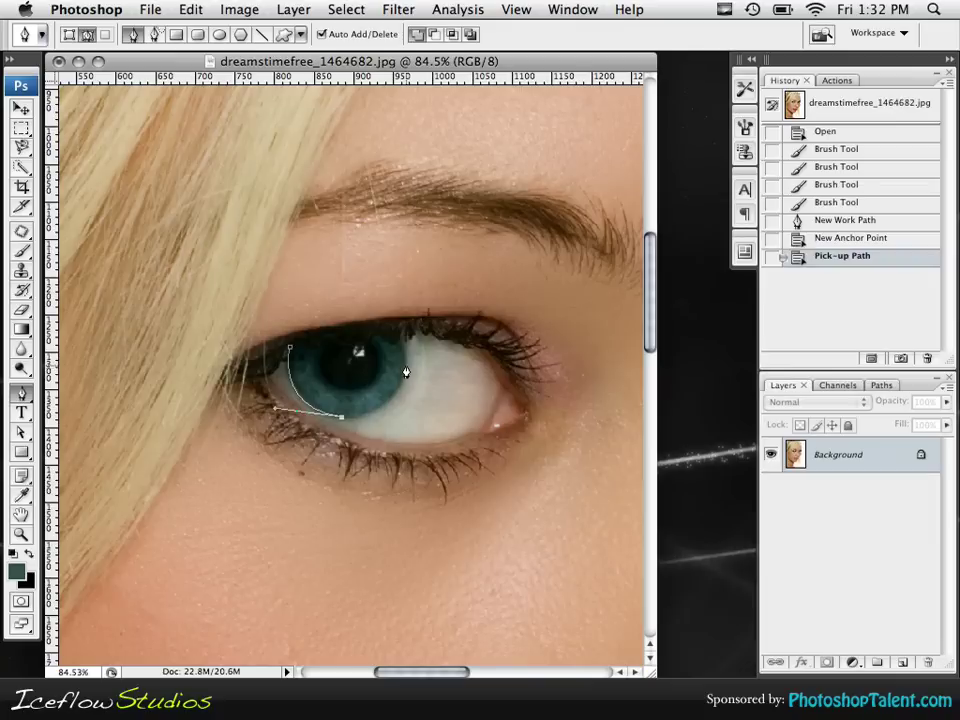
{"action": "left_click_drag", "start_coordinate": [406, 366], "coordinate": [318, 345]}
{"action": "left_click", "coordinate": [407, 367], "text": "alt"}
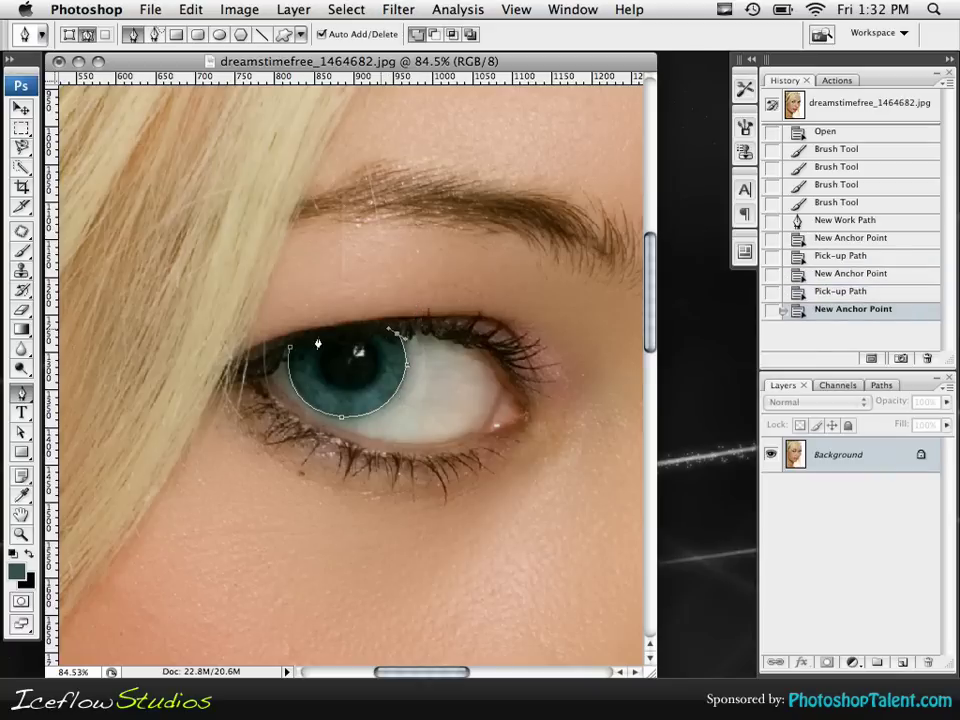
{"action": "left_click", "coordinate": [396, 336], "text": "alt"}
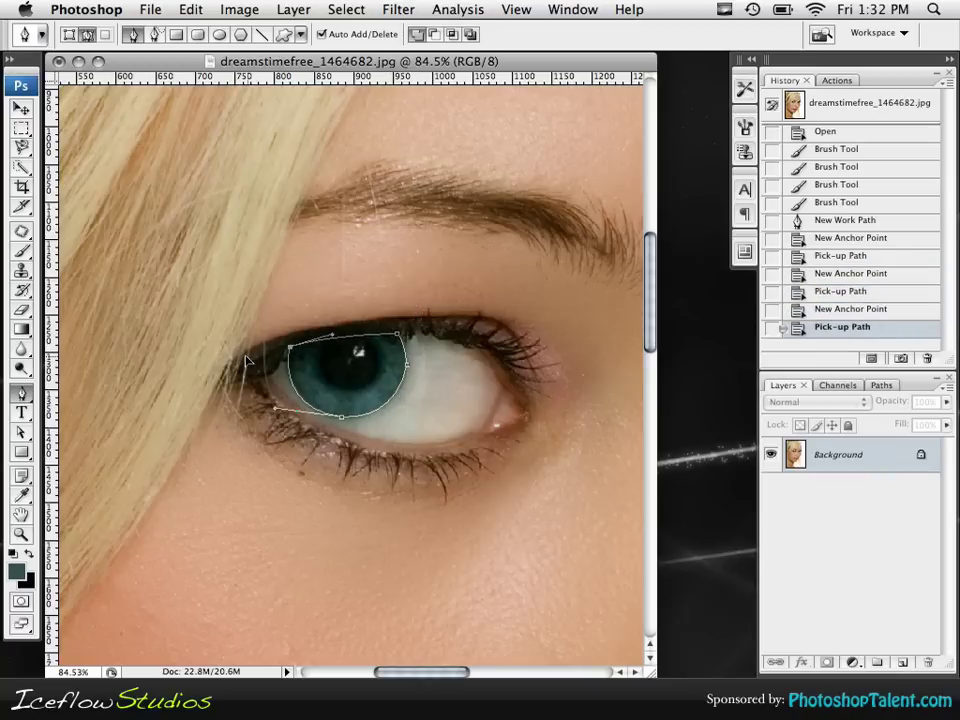
{"action": "left_click_drag", "start_coordinate": [289, 350], "coordinate": [315, 360]}
- Convert the iris path into a selection with a 3-pixel feather radius
{"action": "right_click", "coordinate": [321, 357]}
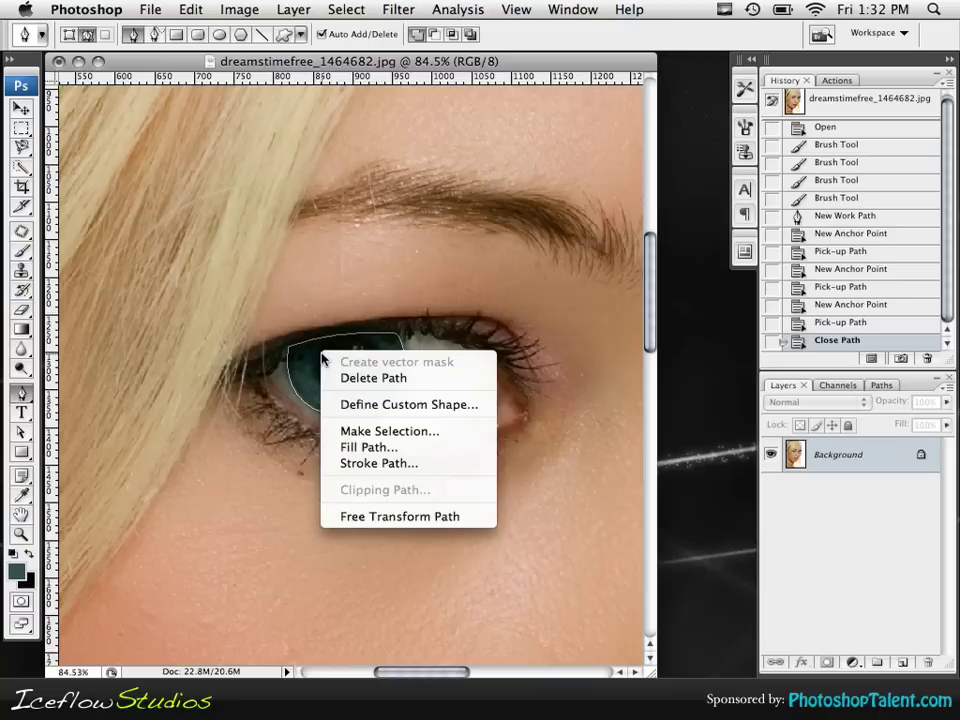
{"action": "left_click", "coordinate": [383, 436]}
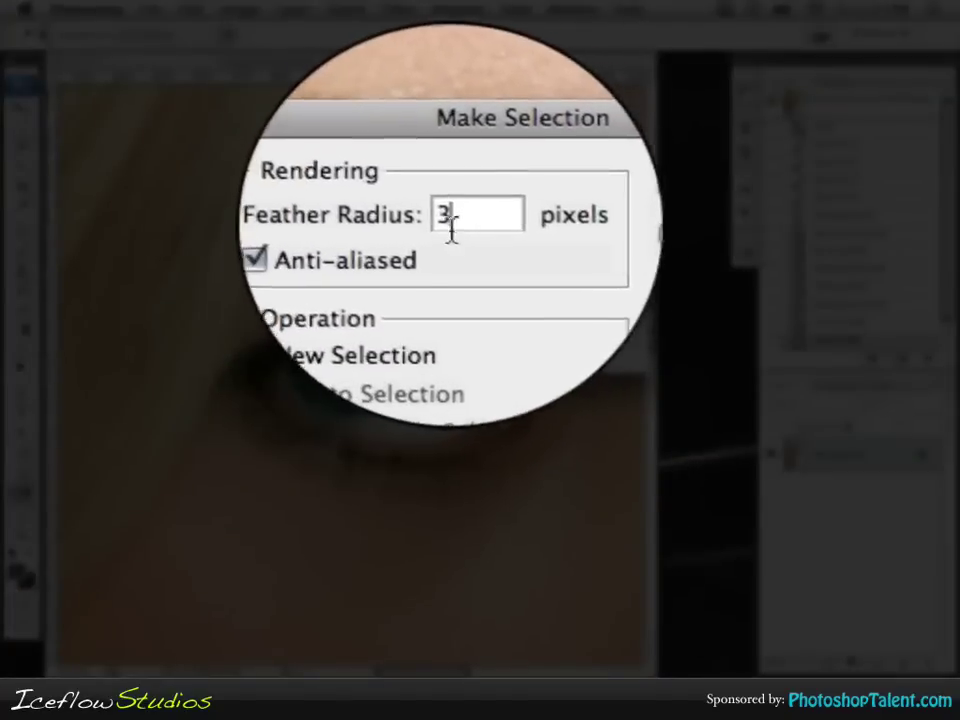
{"action": "left_click", "coordinate": [586, 210]}
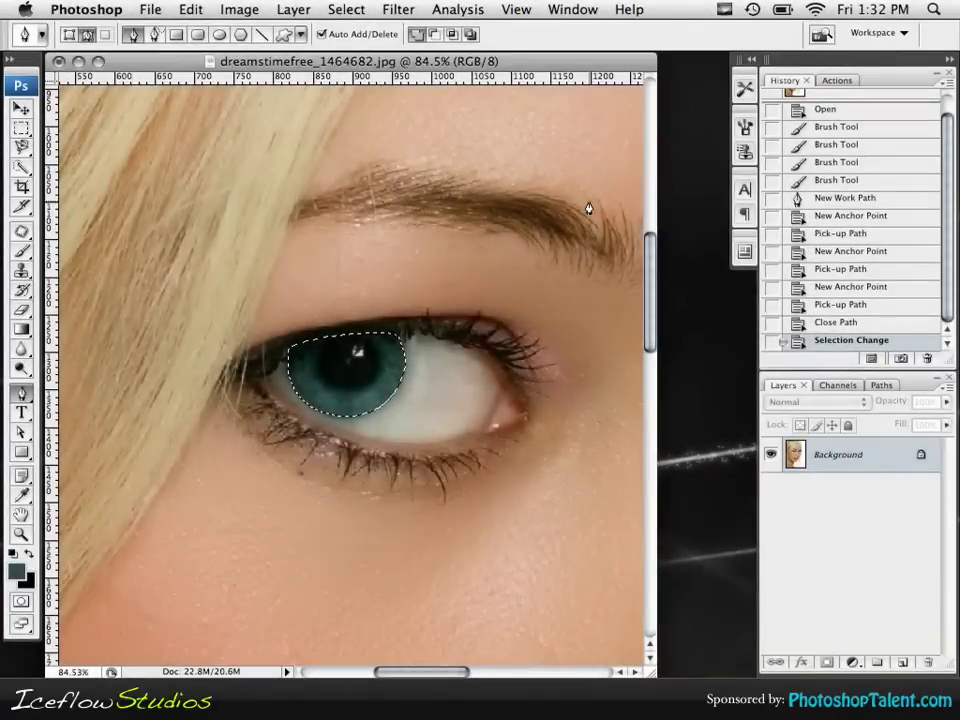
{"action": "left_click", "coordinate": [346, 9]}
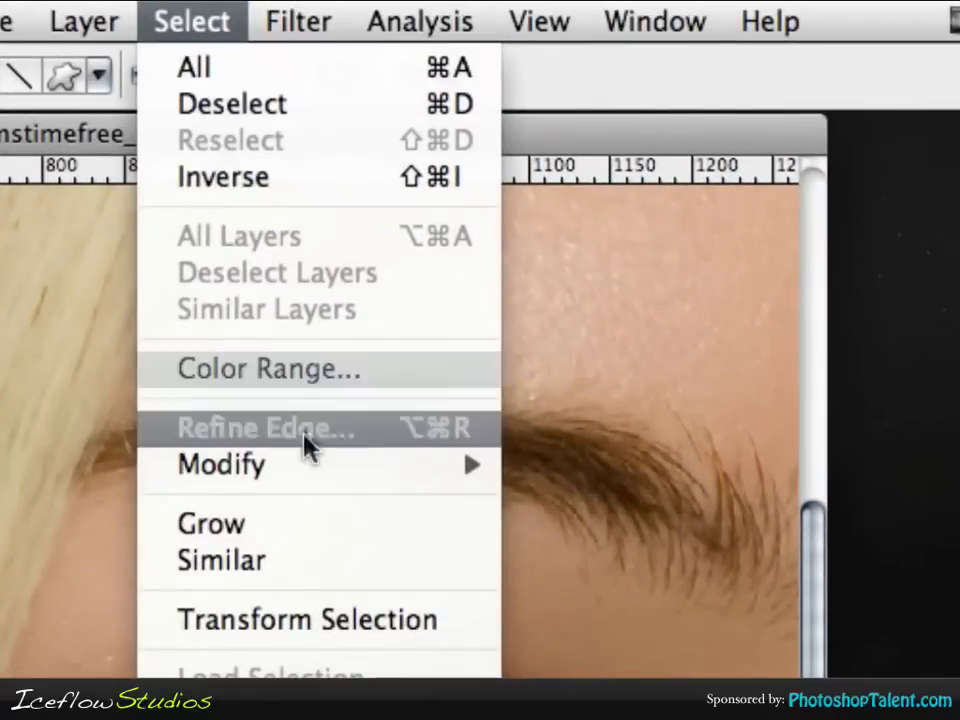
{"action": "mouse_move", "coordinate": [313, 467]}
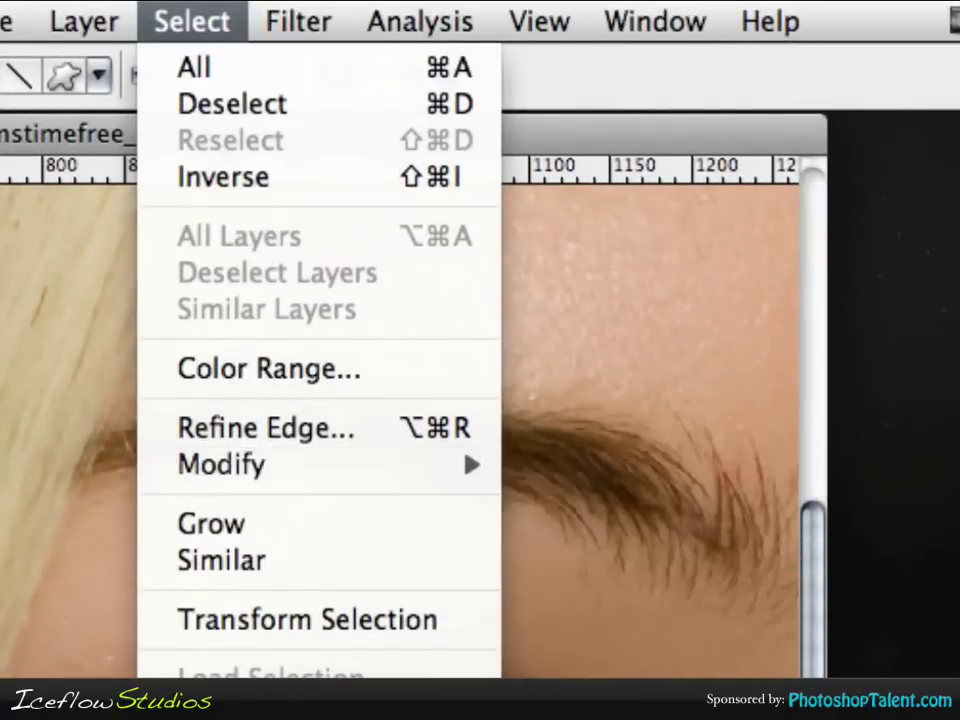
{"action": "key", "text": "Escape"}
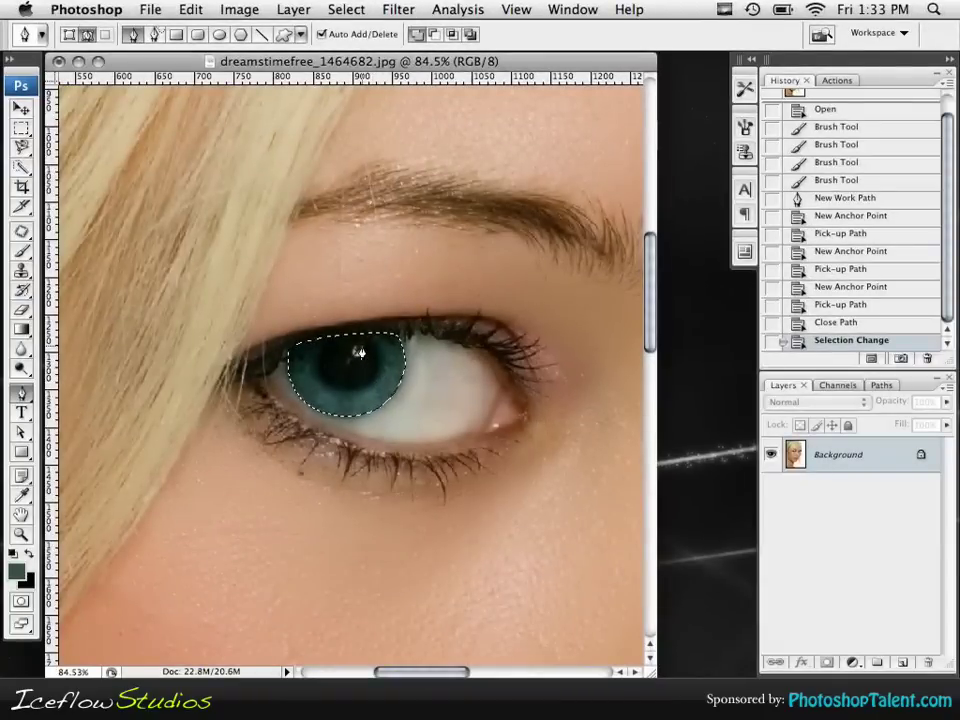
{"action": "key", "text": "v"}
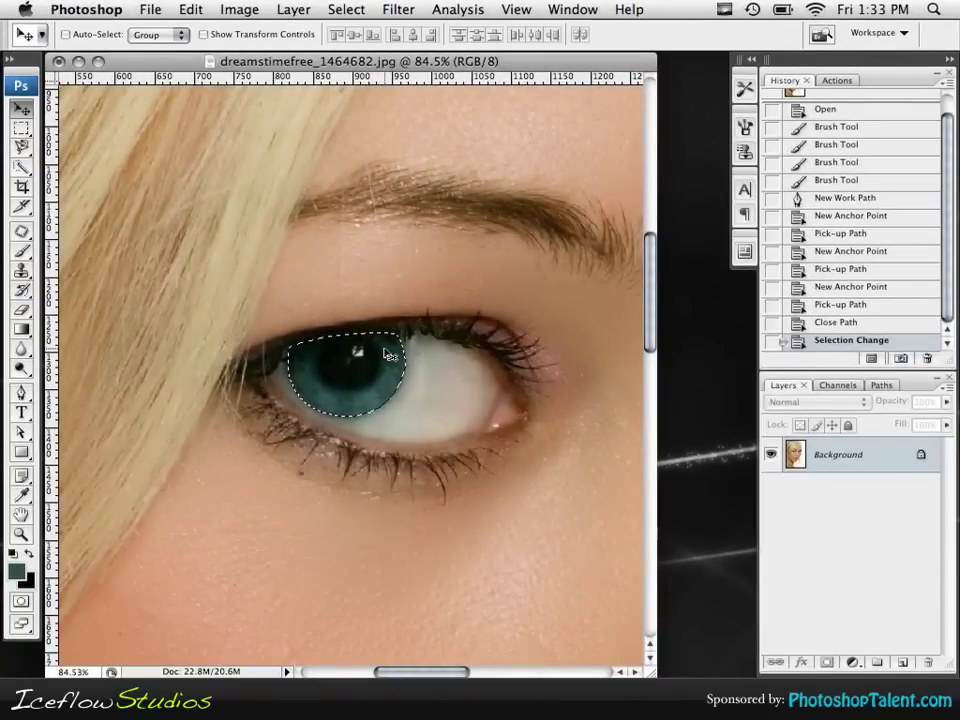
- Apply Curves to the iris, lifting the RGB curve slightly and raising the Blue channel
{"action": "left_click", "coordinate": [228, 8]}
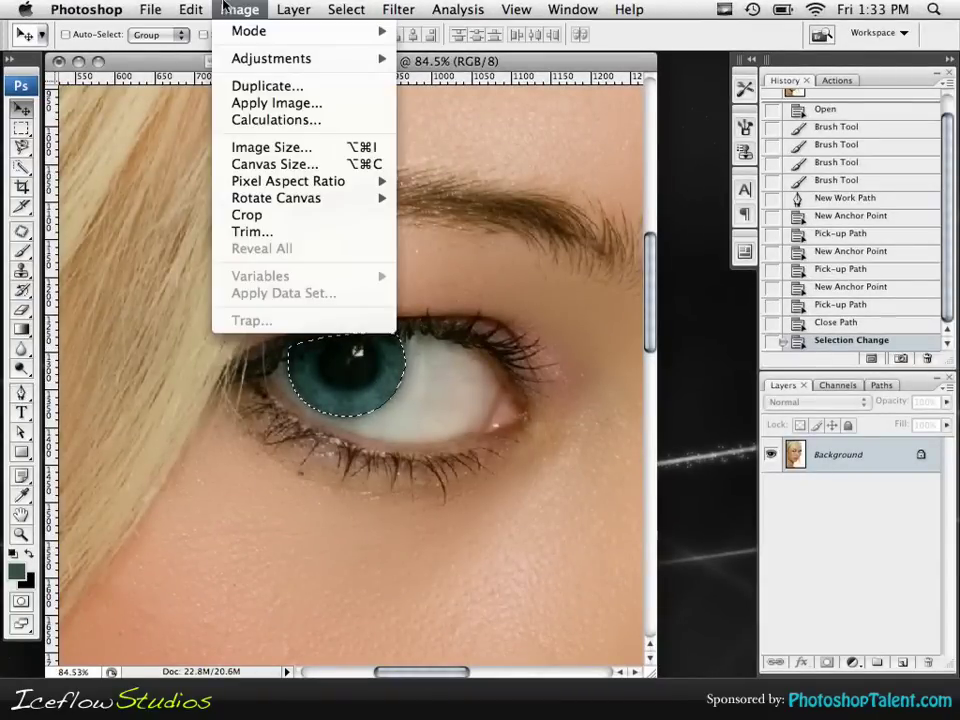
{"action": "mouse_move", "coordinate": [255, 58]}
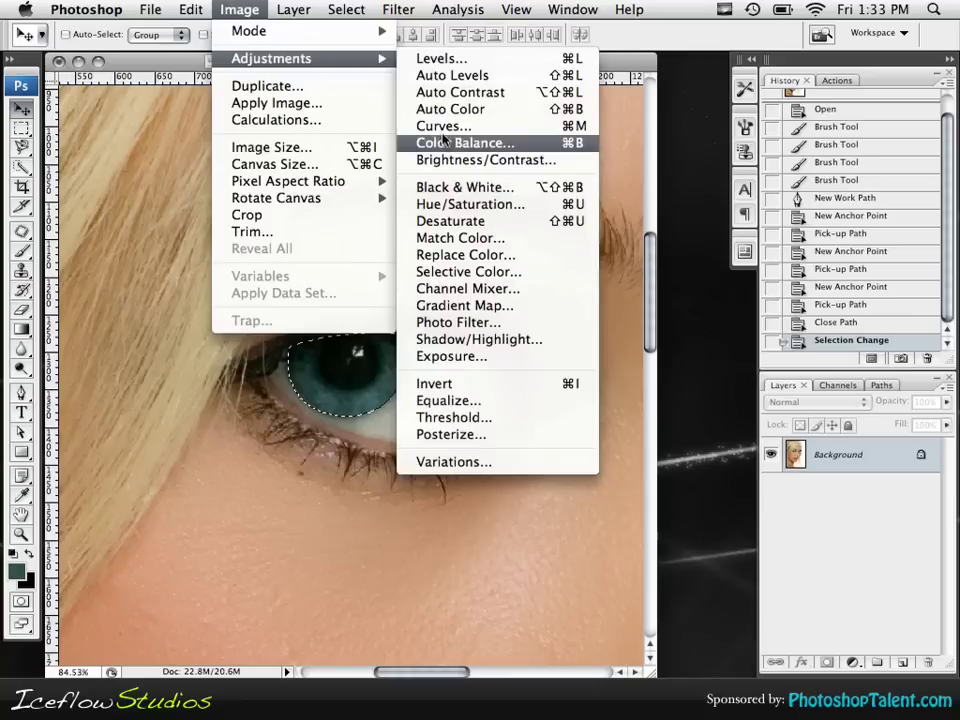
{"action": "left_click", "coordinate": [444, 127]}
{"action": "left_click_drag", "start_coordinate": [620, 102], "coordinate": [662, 119]}
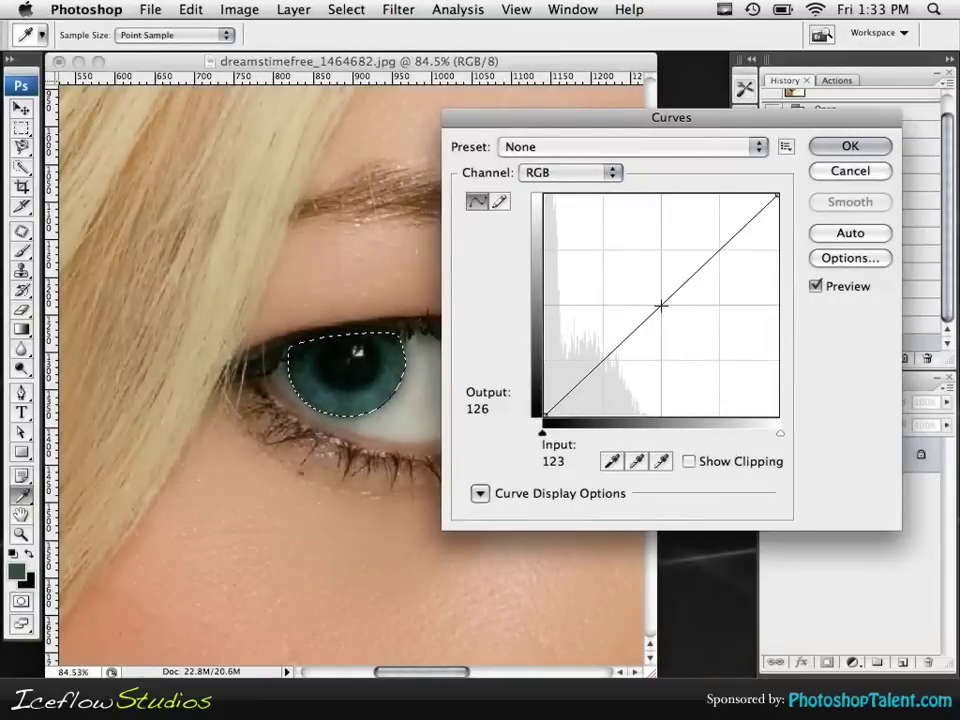
{"action": "left_click_drag", "start_coordinate": [661, 304], "coordinate": [657, 299]}
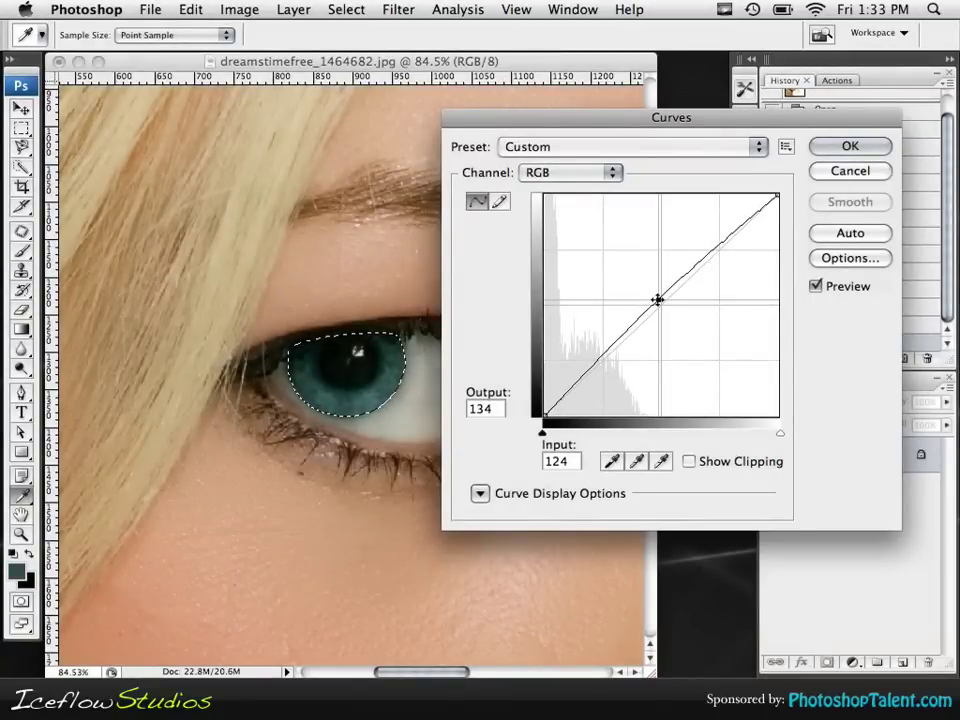
{"action": "left_click", "coordinate": [612, 172]}
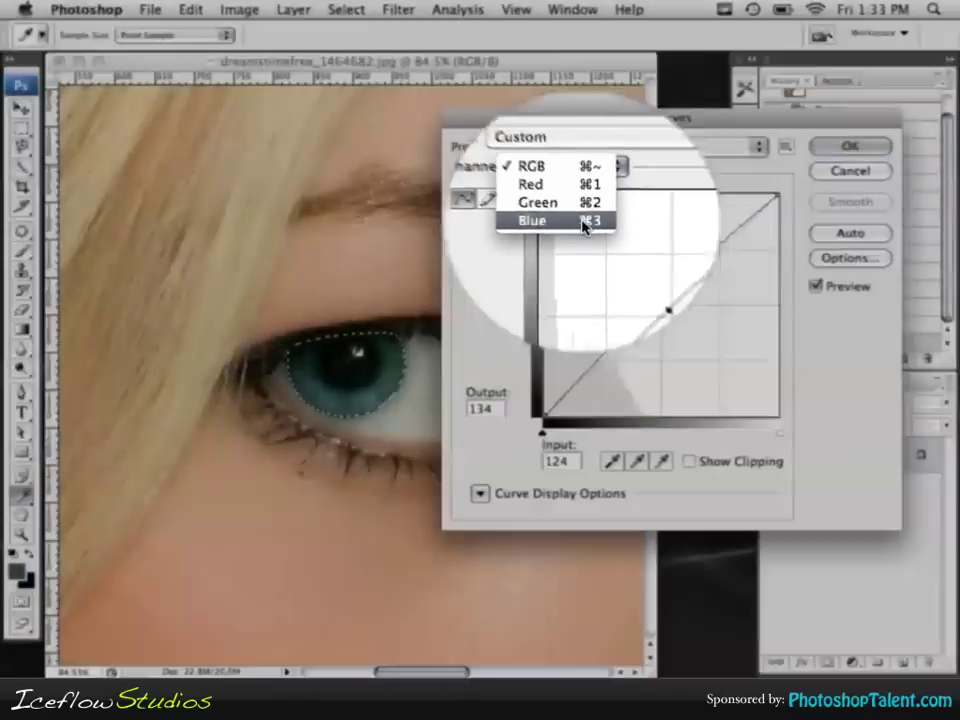
{"action": "left_click", "coordinate": [585, 218]}
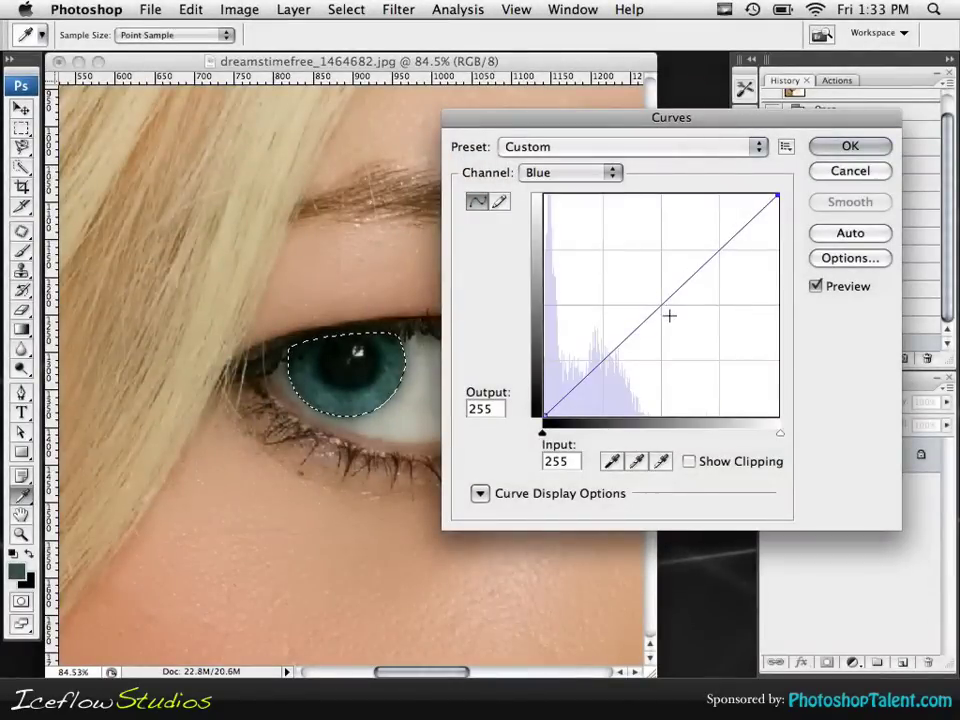
{"action": "left_click_drag", "start_coordinate": [661, 304], "coordinate": [656, 298]}
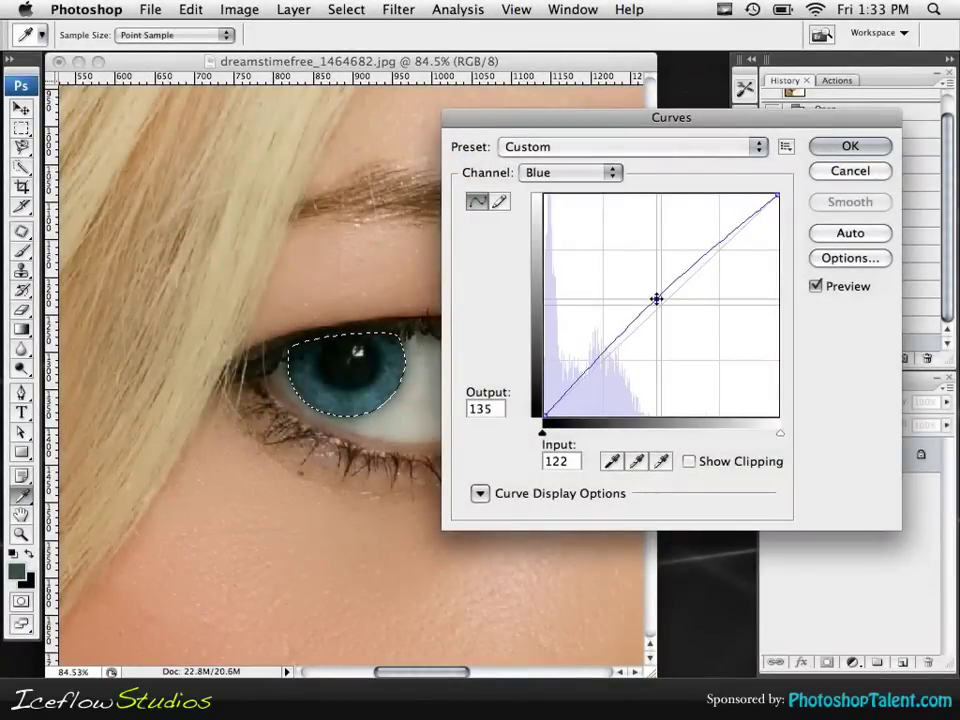
{"action": "left_click", "coordinate": [843, 148]}
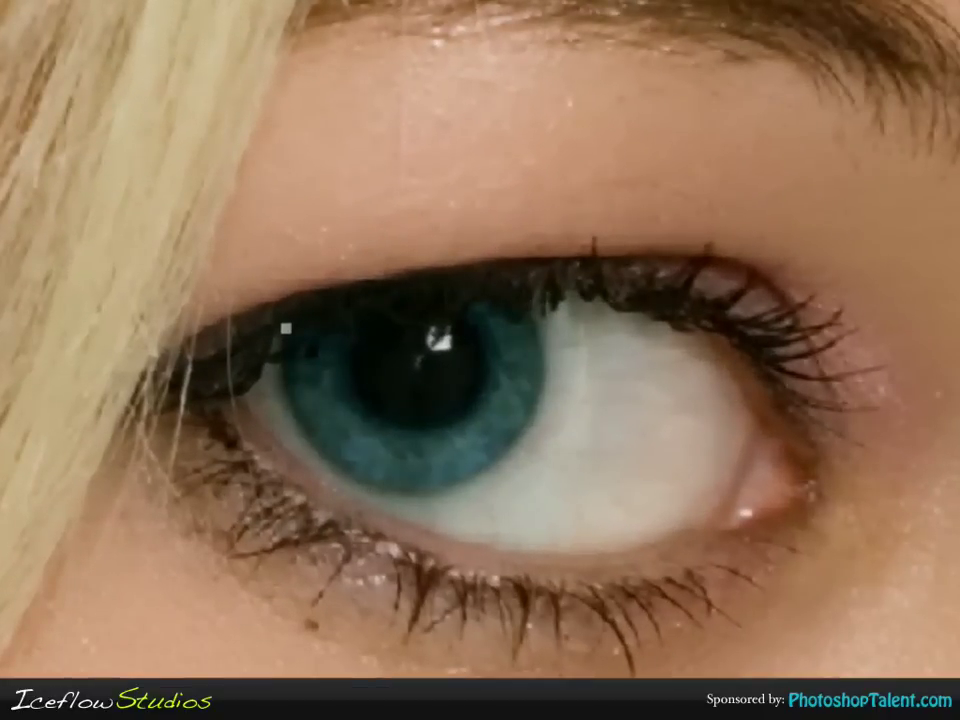
- Deselect, then lighten the iris with the Dodge Tool set to Highlights
{"action": "key", "text": "ctrl+d"}
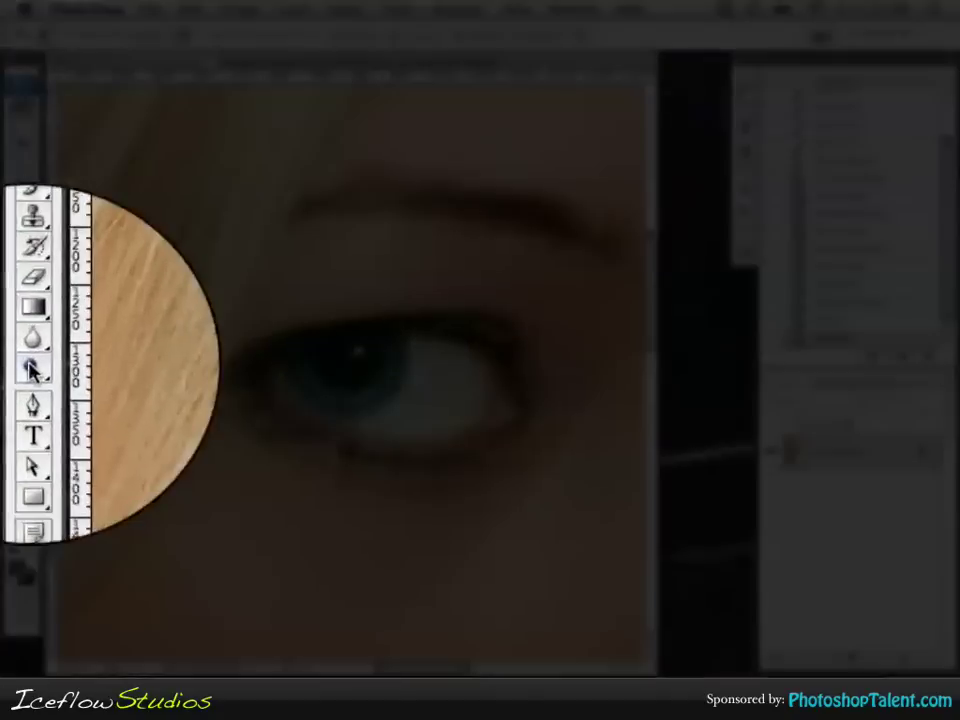
{"action": "left_click", "coordinate": [21, 365]}
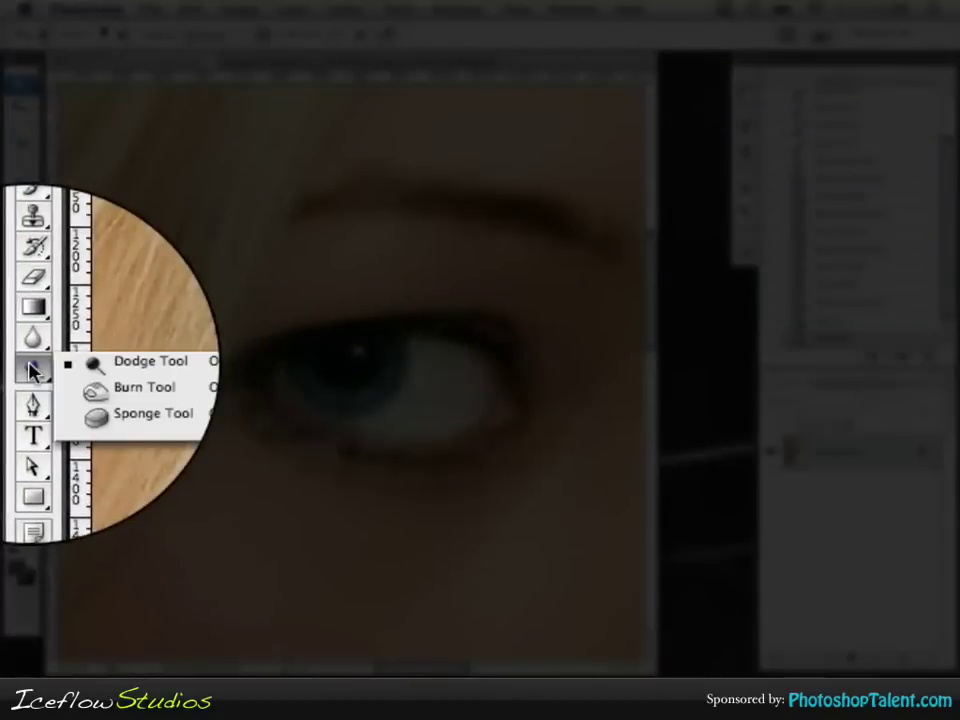
{"action": "left_click", "coordinate": [118, 370]}
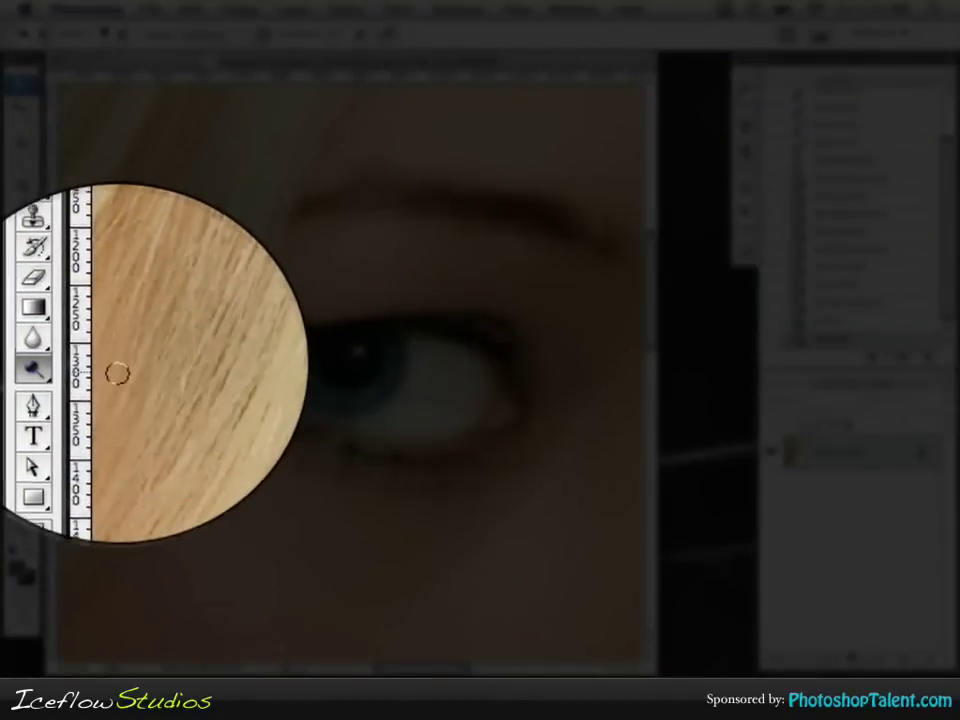
{"action": "left_click", "coordinate": [189, 60]}
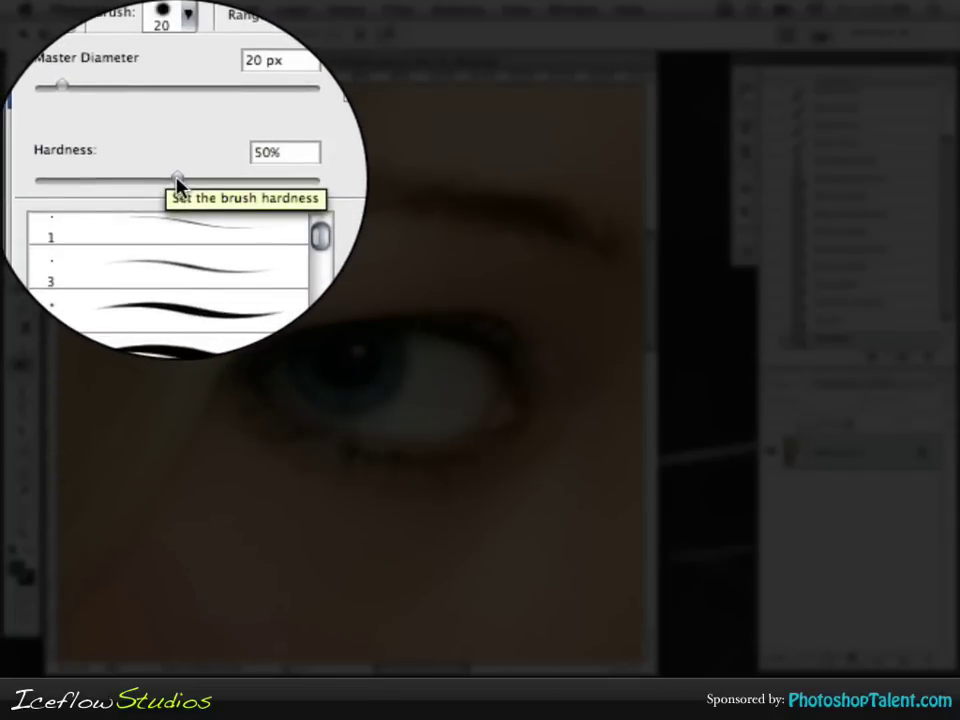
{"action": "left_click", "coordinate": [242, 62]}
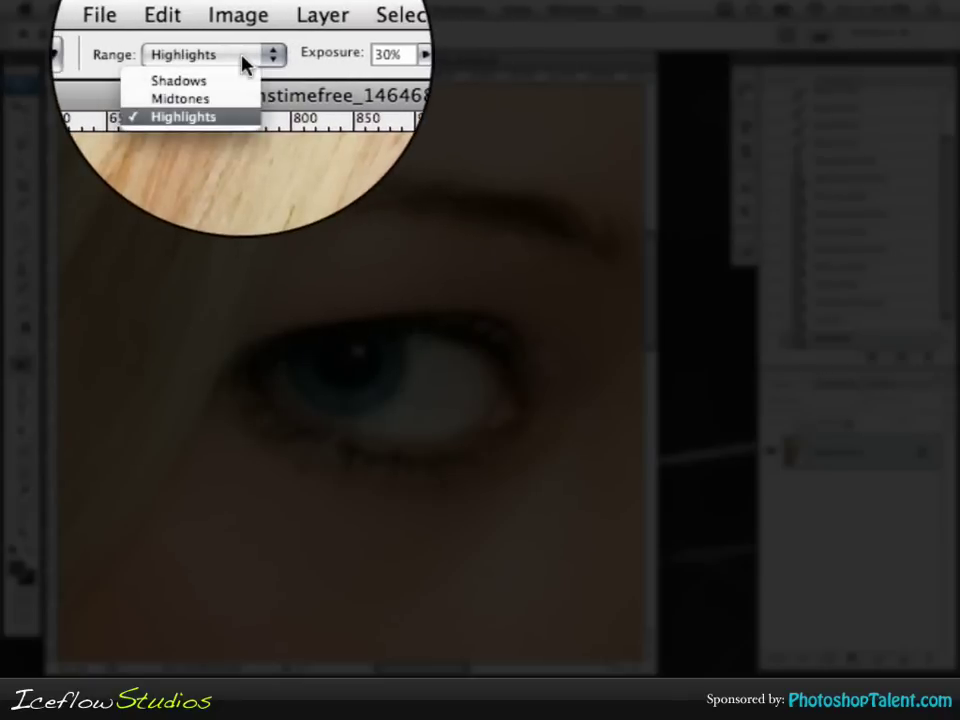
{"action": "left_click", "coordinate": [231, 117]}
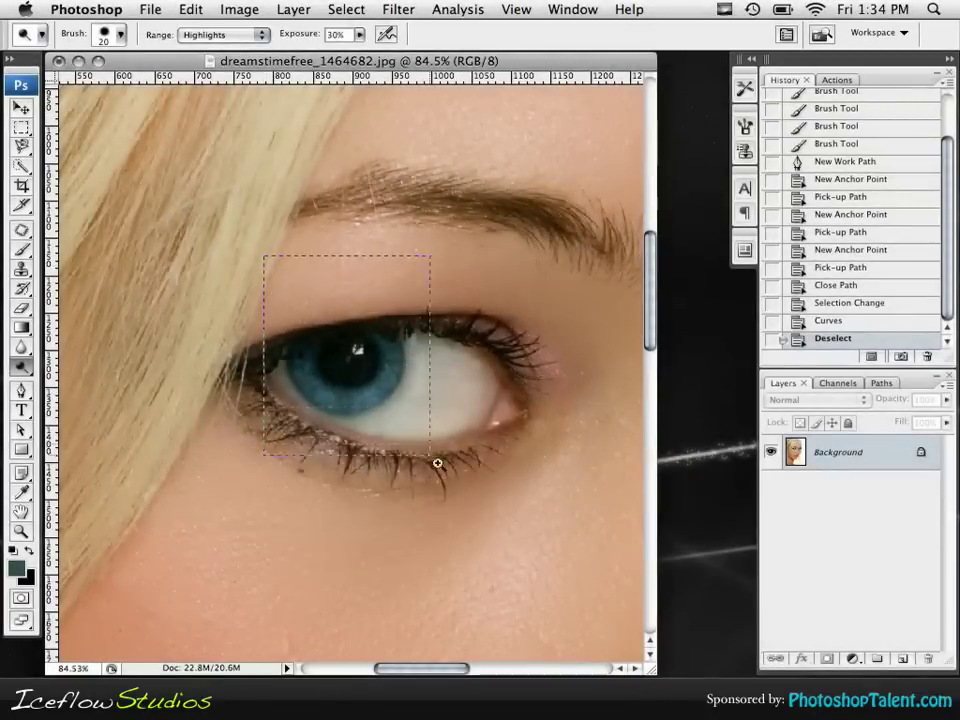
{"action": "left_click_drag", "start_coordinate": [437, 463], "coordinate": [516, 473]}
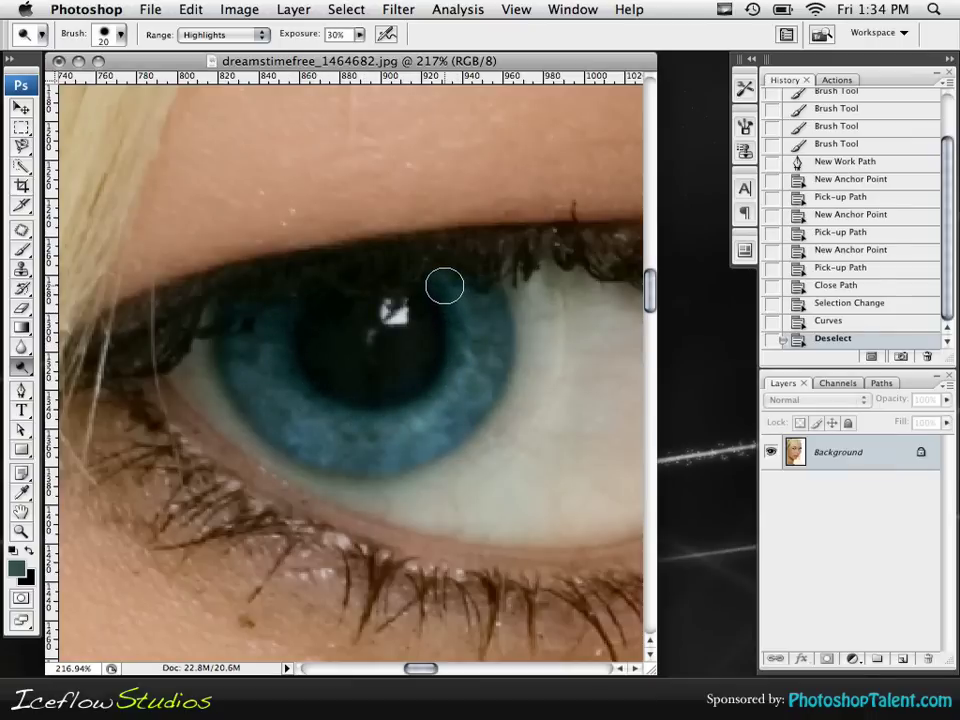
{"action": "left_click_drag", "start_coordinate": [444, 286], "coordinate": [285, 319]}
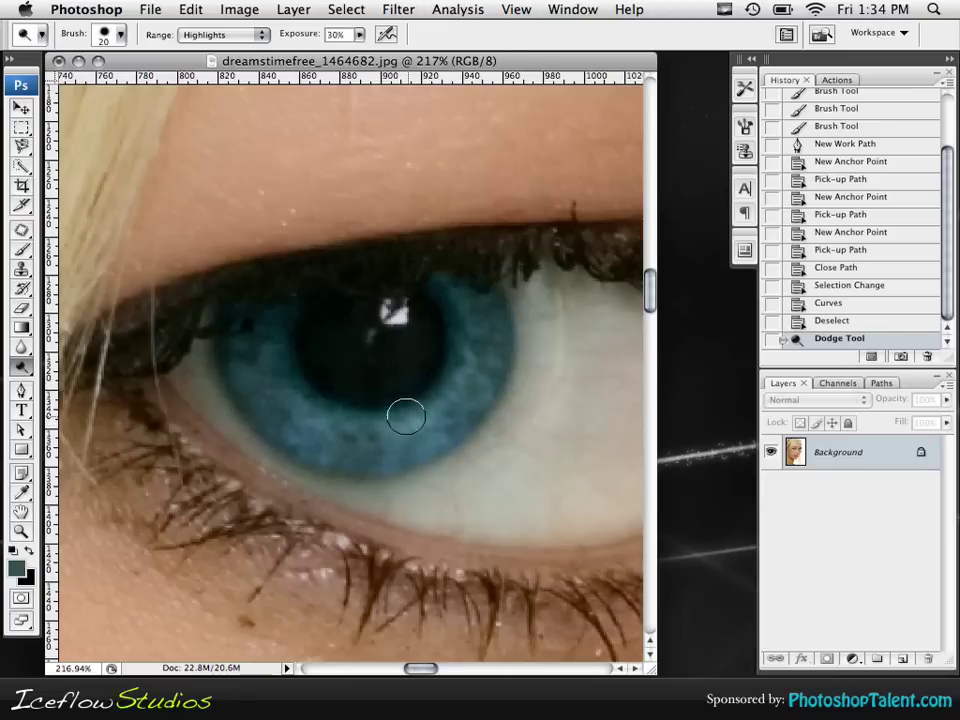
{"action": "mouse_move", "coordinate": [406, 416]}
{"action": "left_mouse_down"}
{"action": "mouse_move", "coordinate": [441, 390]}
{"action": "mouse_move", "coordinate": [461, 341]}
{"action": "mouse_move", "coordinate": [455, 303]}
{"action": "mouse_move", "coordinate": [430, 271]}
{"action": "left_mouse_up"}
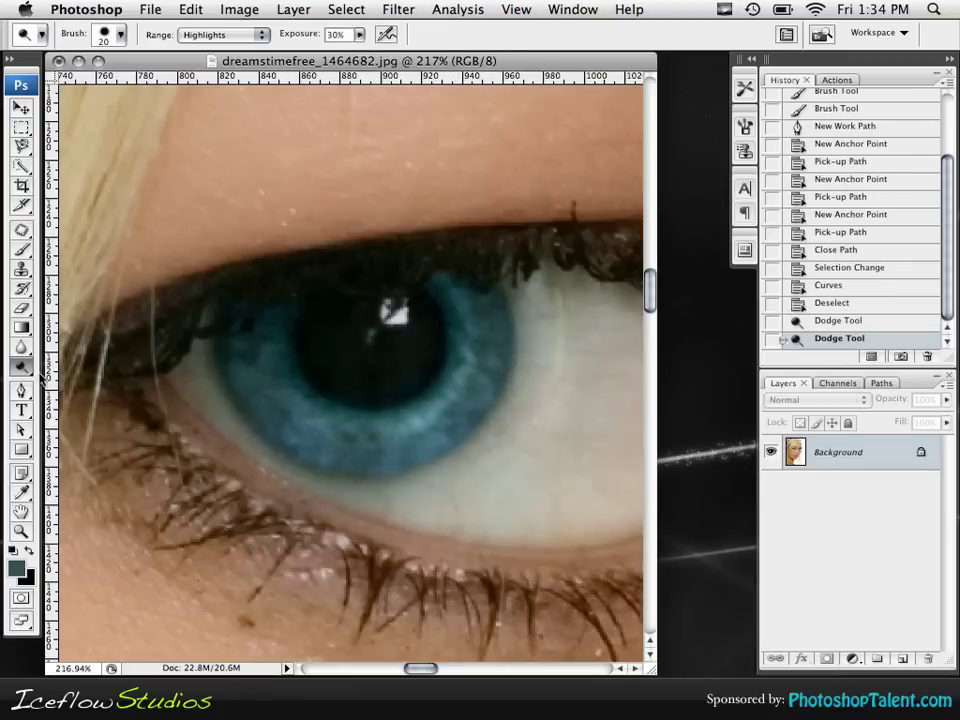
- Burn the iris's lower edge in Midtones, then dodge near the pupil at 20% exposure
{"action": "left_click_drag", "start_coordinate": [22, 372], "coordinate": [54, 390]}
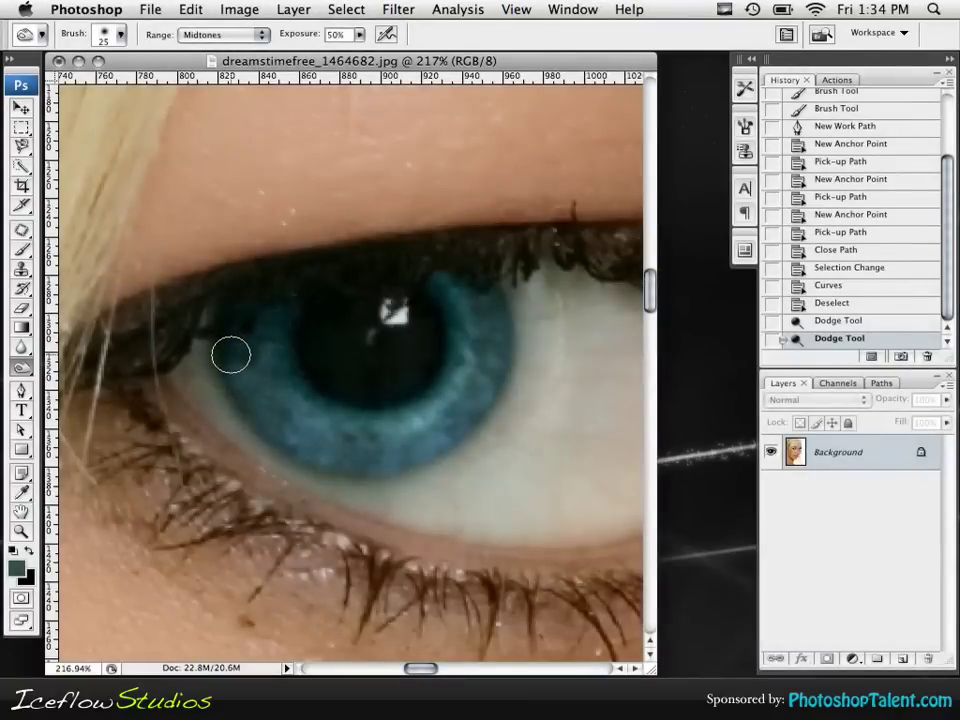
{"action": "mouse_move", "coordinate": [246, 400]}
{"action": "left_mouse_down"}
{"action": "mouse_move", "coordinate": [278, 435]}
{"action": "mouse_move", "coordinate": [338, 459]}
{"action": "mouse_move", "coordinate": [378, 468]}
{"action": "mouse_move", "coordinate": [416, 460]}
{"action": "mouse_move", "coordinate": [496, 394]}
{"action": "mouse_move", "coordinate": [503, 357]}
{"action": "mouse_move", "coordinate": [490, 273]}
{"action": "mouse_move", "coordinate": [499, 306]}
{"action": "left_mouse_up"}
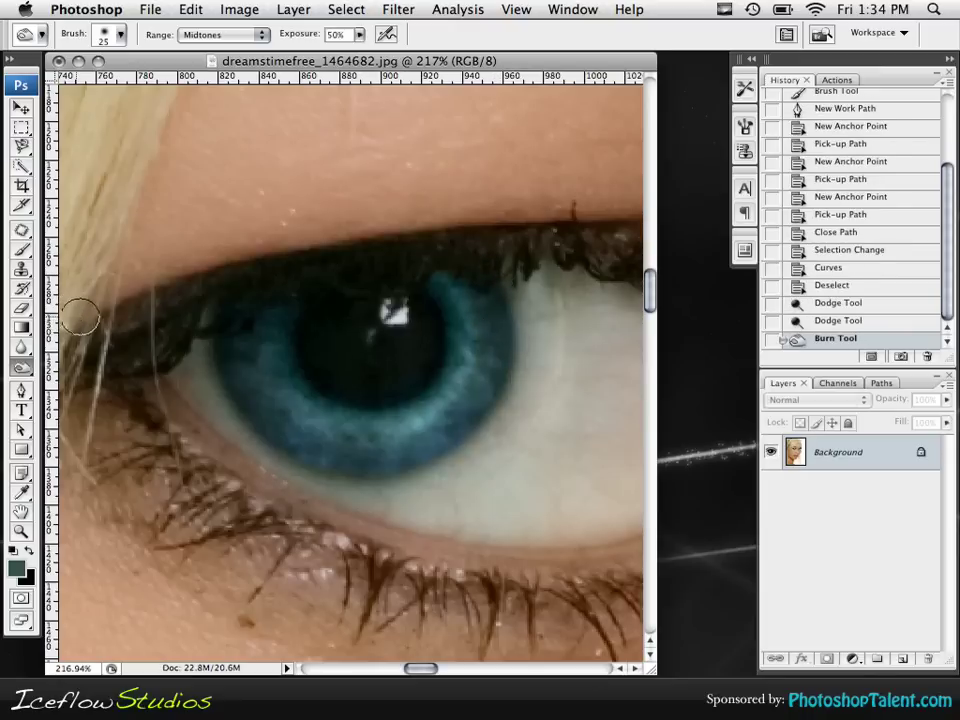
{"action": "left_click_drag", "start_coordinate": [20, 366], "coordinate": [85, 364]}
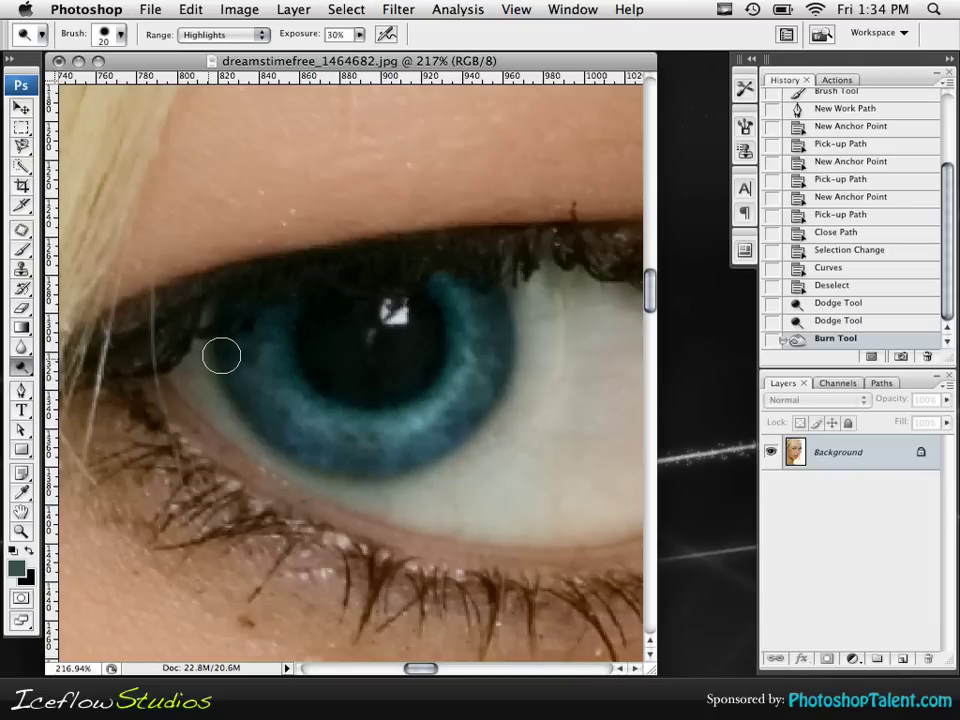
{"action": "key", "text": "2"}
{"action": "mouse_move", "coordinate": [236, 347]}
{"action": "left_mouse_down"}
{"action": "mouse_move", "coordinate": [270, 332]}
{"action": "mouse_move", "coordinate": [274, 319]}
{"action": "mouse_move", "coordinate": [276, 349]}
{"action": "mouse_move", "coordinate": [296, 379]}
{"action": "mouse_move", "coordinate": [360, 407]}
{"action": "mouse_move", "coordinate": [414, 405]}
{"action": "mouse_move", "coordinate": [436, 397]}
{"action": "mouse_move", "coordinate": [450, 358]}
{"action": "mouse_move", "coordinate": [454, 324]}
{"action": "mouse_move", "coordinate": [439, 266]}
{"action": "mouse_move", "coordinate": [449, 303]}
{"action": "left_mouse_up"}
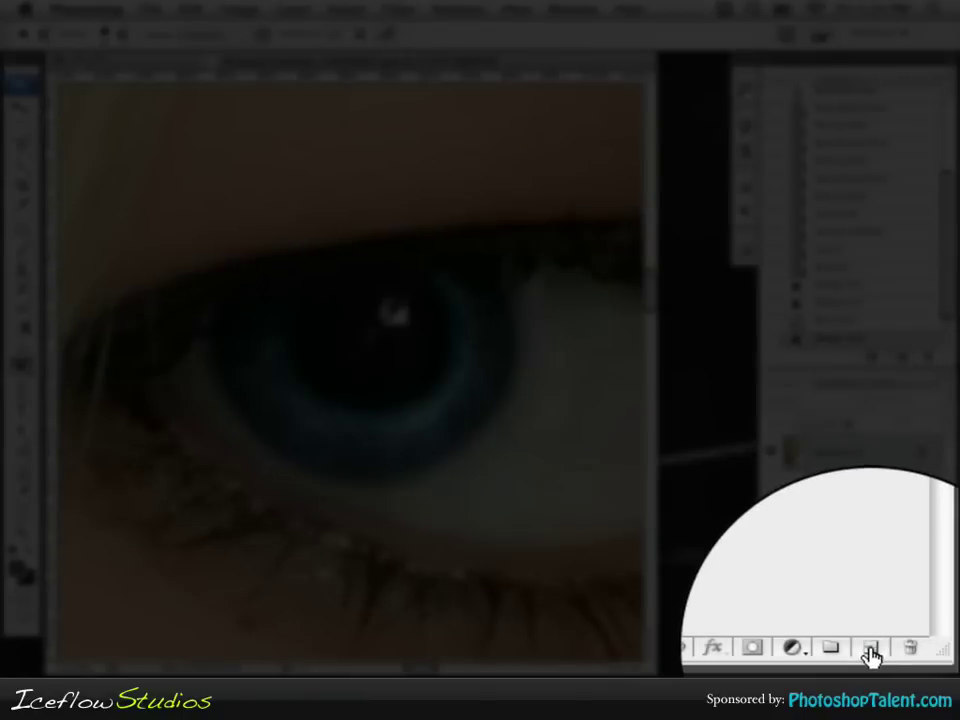
- On a new layer, select the pupil with an elliptical marquee feathered 5 px
{"action": "left_click", "coordinate": [871, 650]}
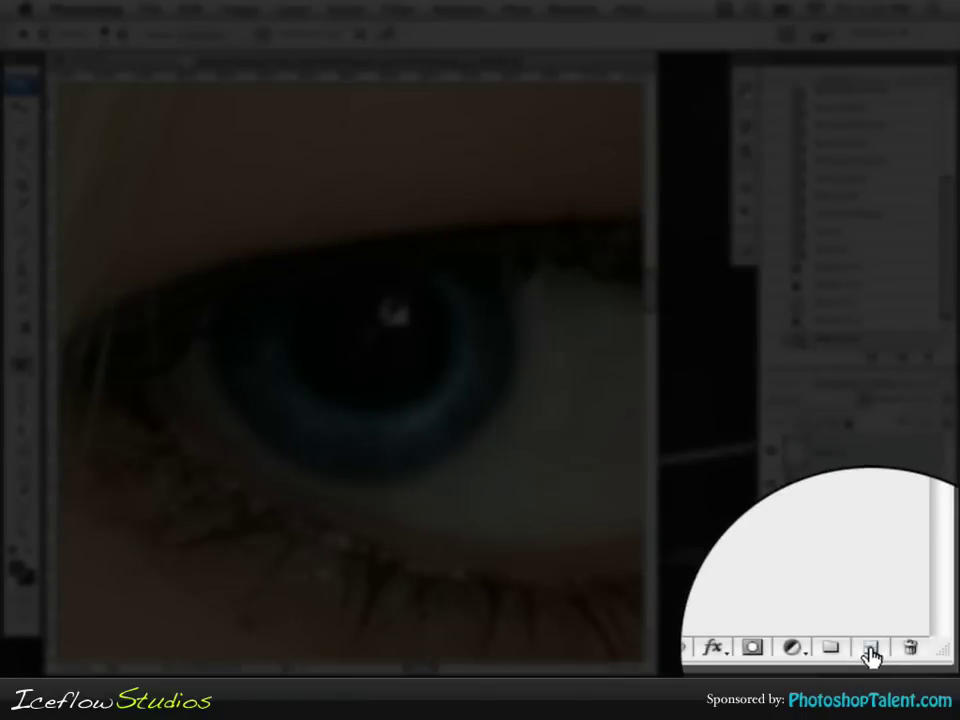
{"action": "left_click", "coordinate": [21, 127]}
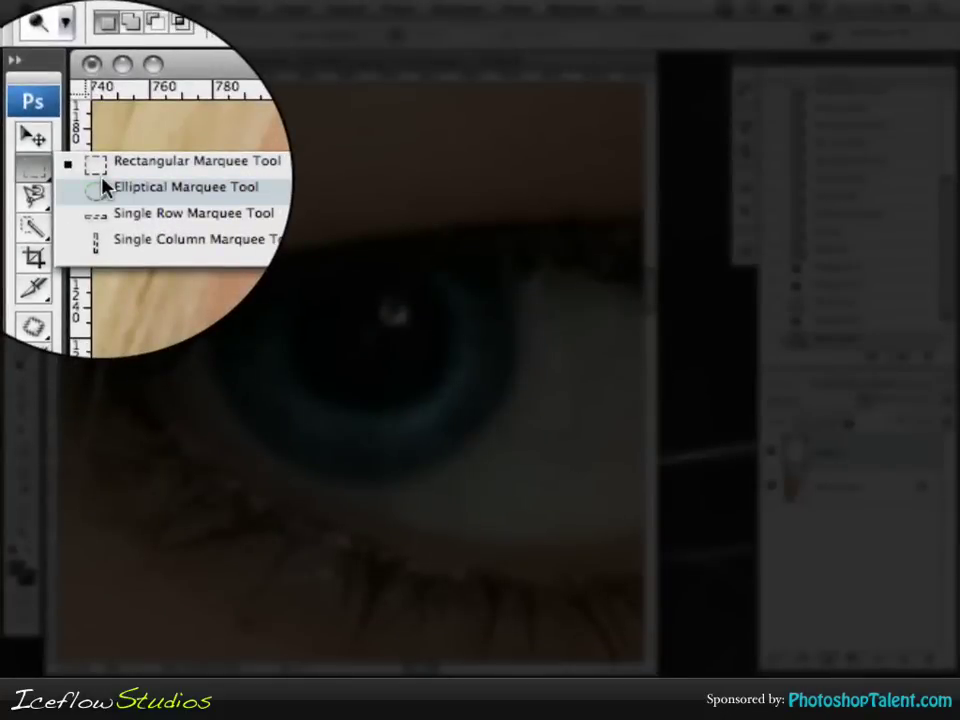
{"action": "left_click", "coordinate": [105, 187]}
{"action": "left_click_drag", "start_coordinate": [287, 281], "coordinate": [377, 365]}
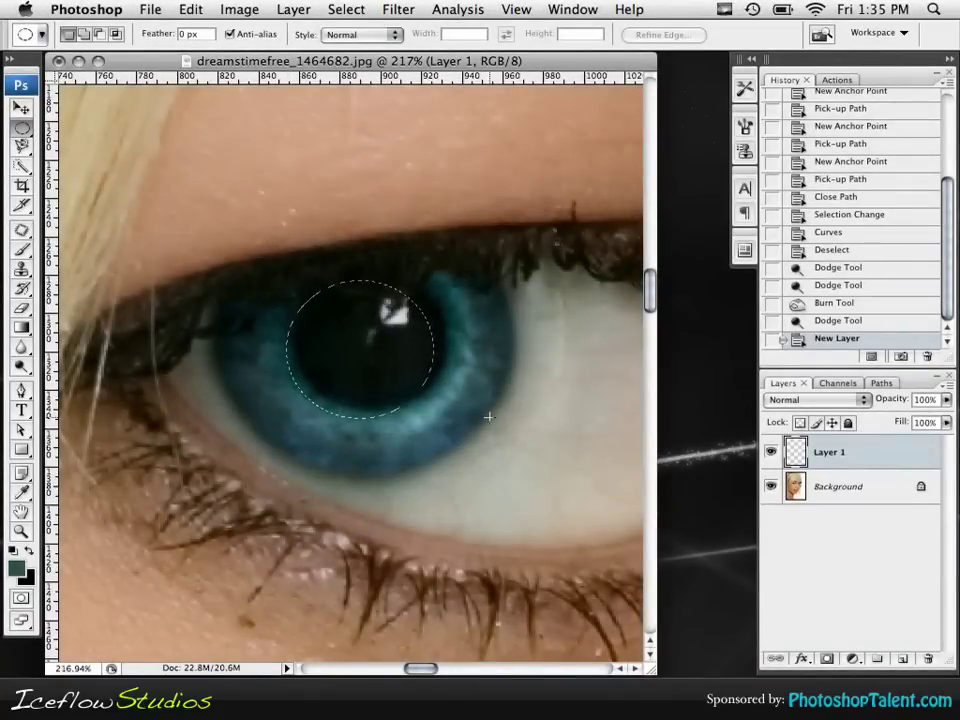
{"action": "left_click_drag", "start_coordinate": [488, 416], "coordinate": [491, 420]}
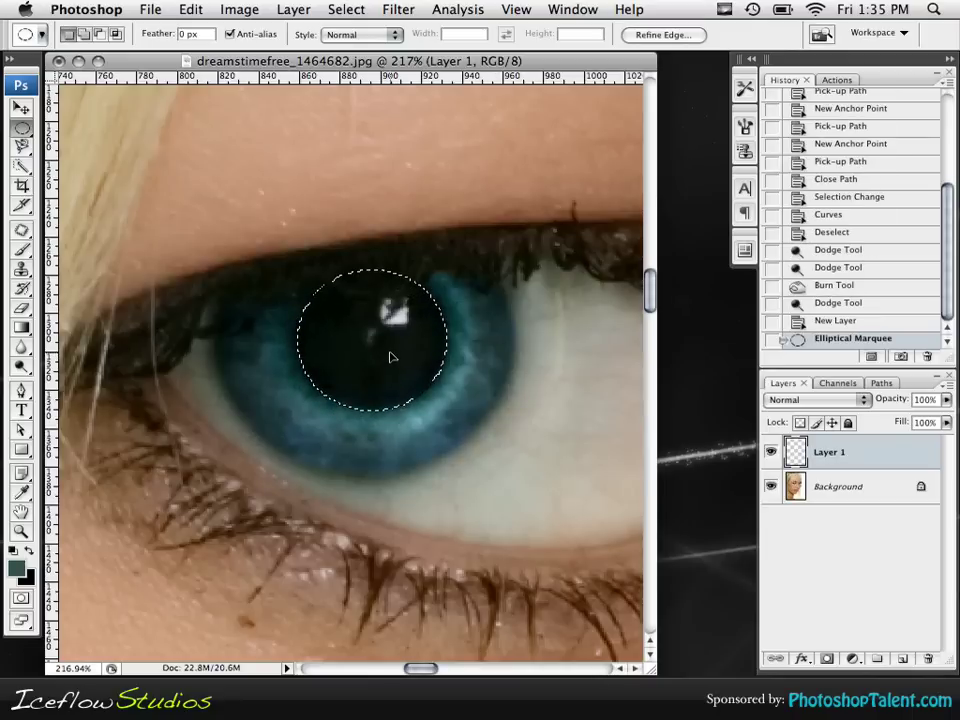
{"action": "left_click_drag", "start_coordinate": [390, 358], "coordinate": [393, 360]}
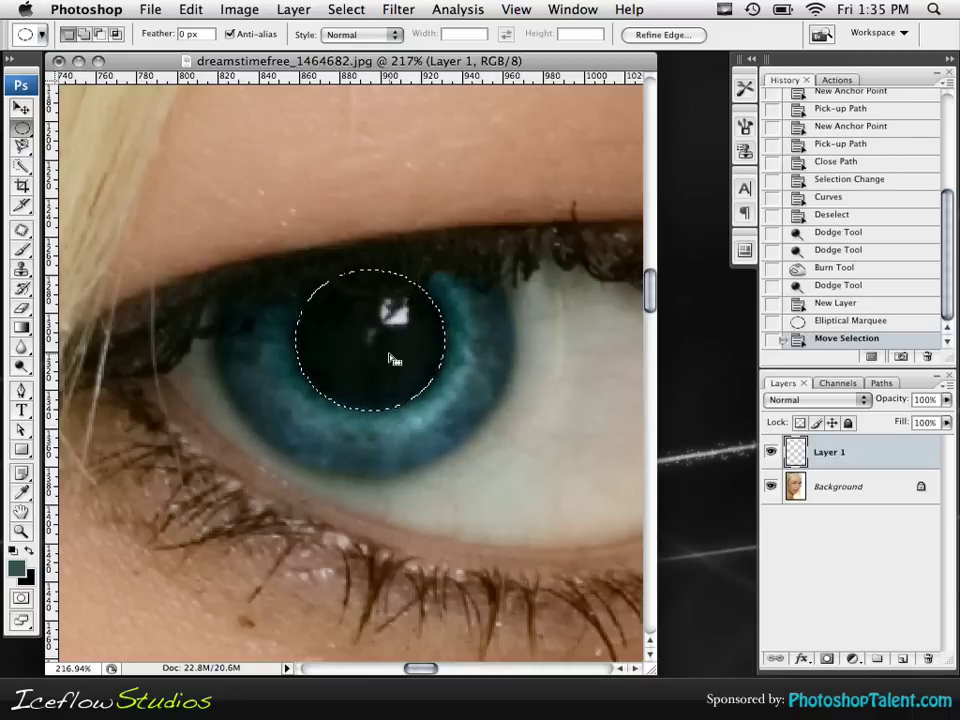
{"action": "left_click", "coordinate": [346, 9]}
{"action": "mouse_move", "coordinate": [405, 218]}
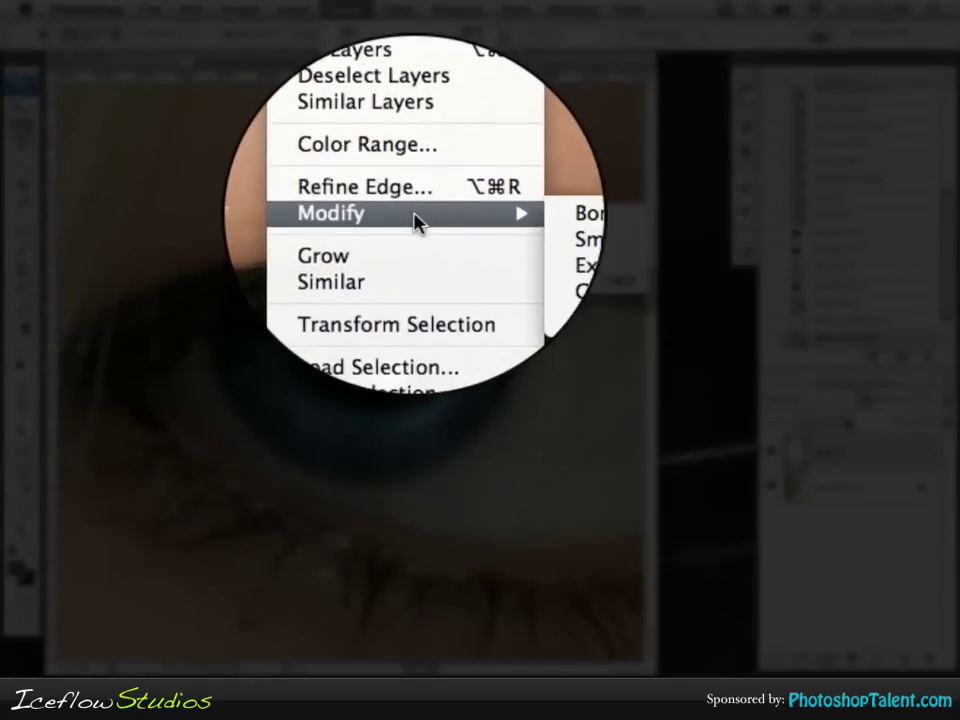
{"action": "left_click", "coordinate": [493, 250]}
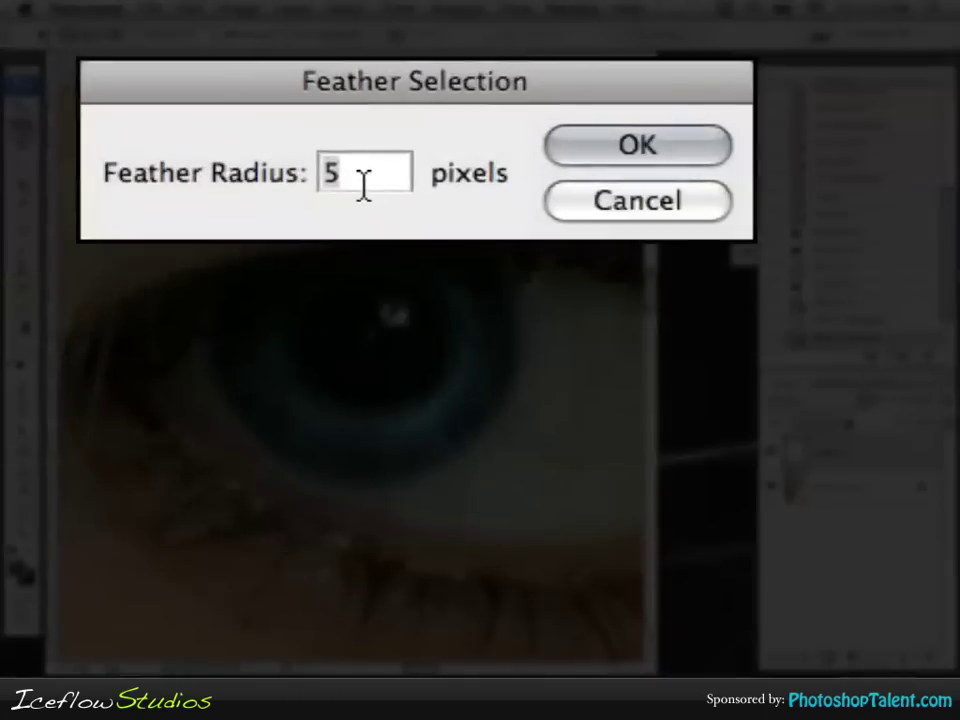
{"action": "key", "text": "Return"}
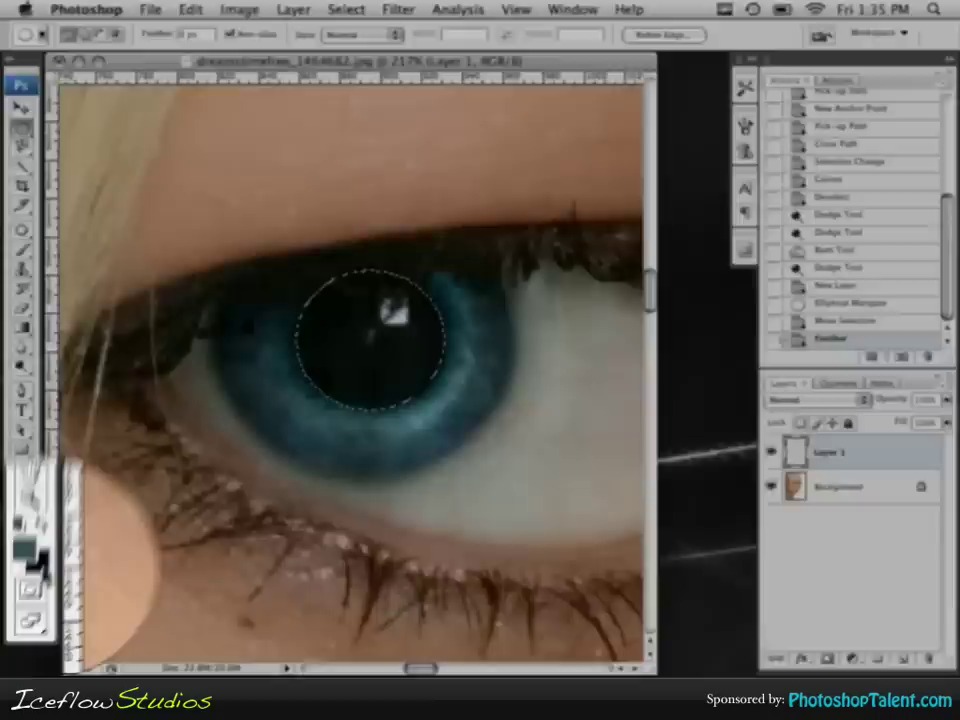
- Fill the feathered pupil selection with black and deselect
{"action": "left_click", "coordinate": [30, 578]}
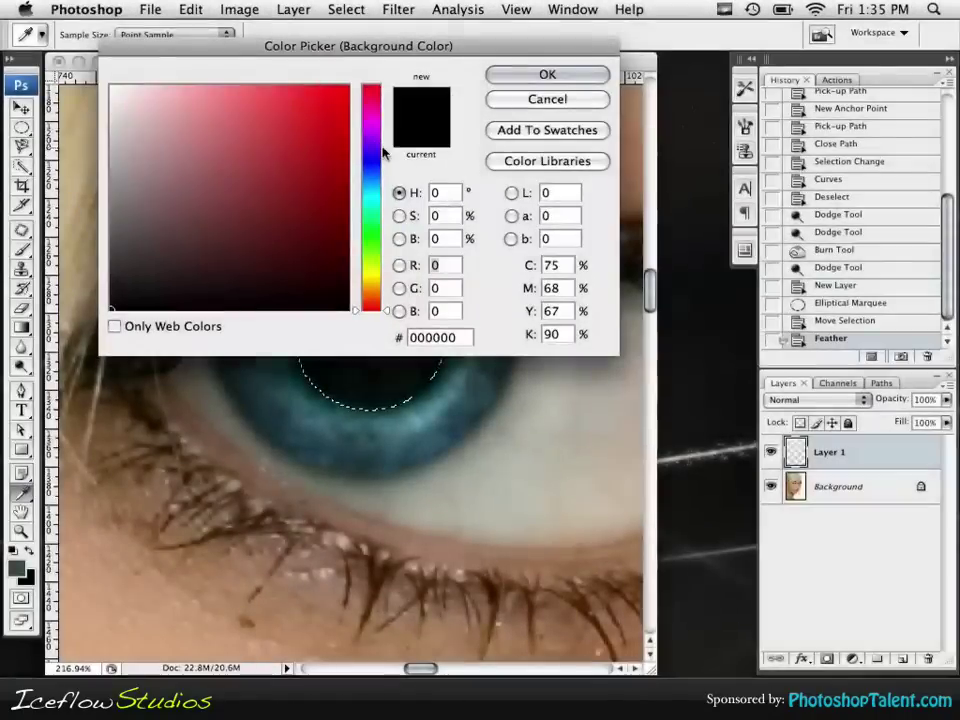
{"action": "left_click", "coordinate": [527, 78]}
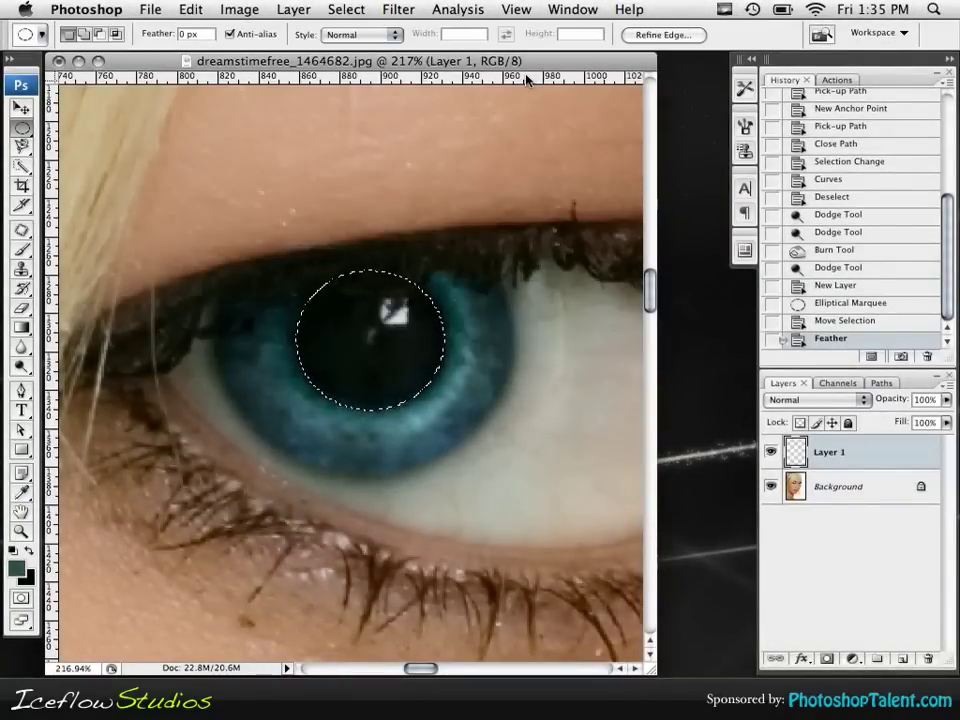
{"action": "key", "text": "super+BackSpace"}
{"action": "key", "text": "super+d"}
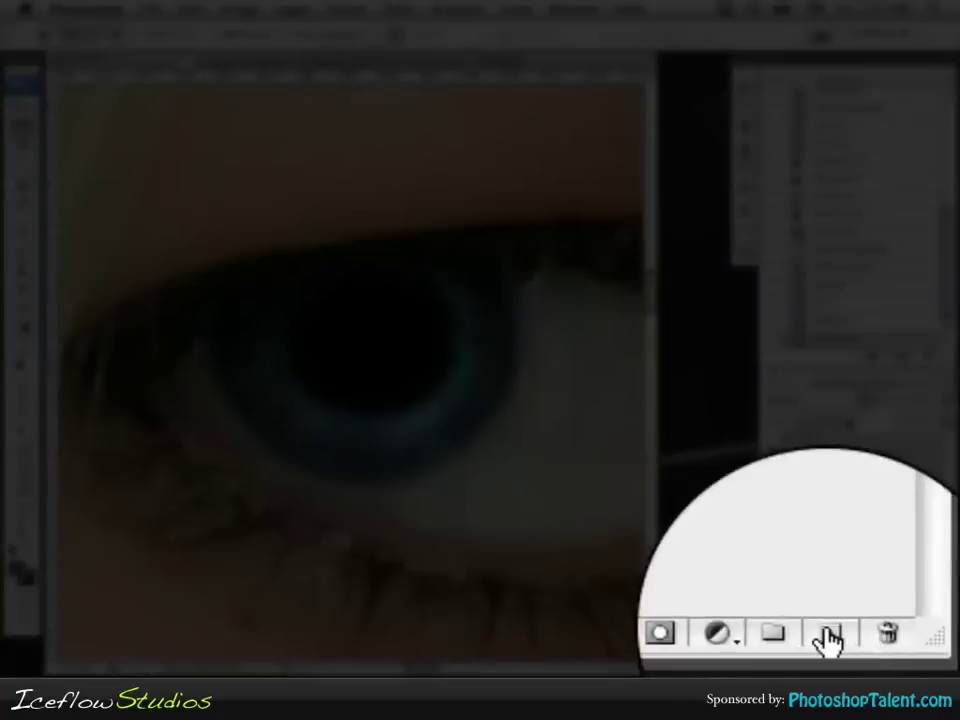
- Add a new layer and set up a white, Normal-mode Brush at size 15
{"action": "left_click", "coordinate": [876, 659]}
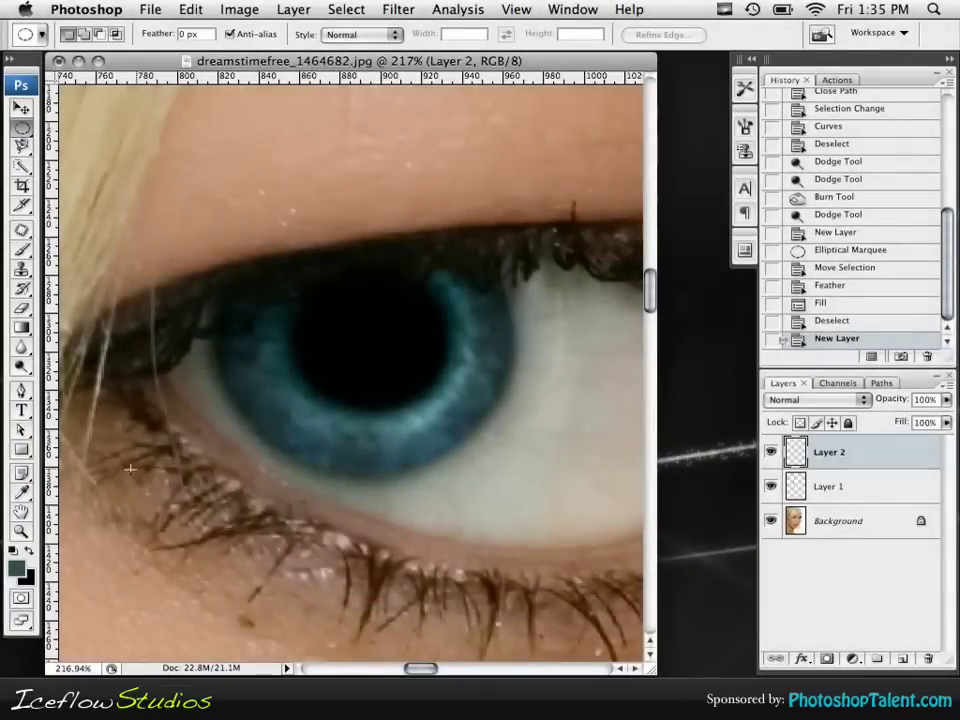
{"action": "left_click", "coordinate": [16, 574]}
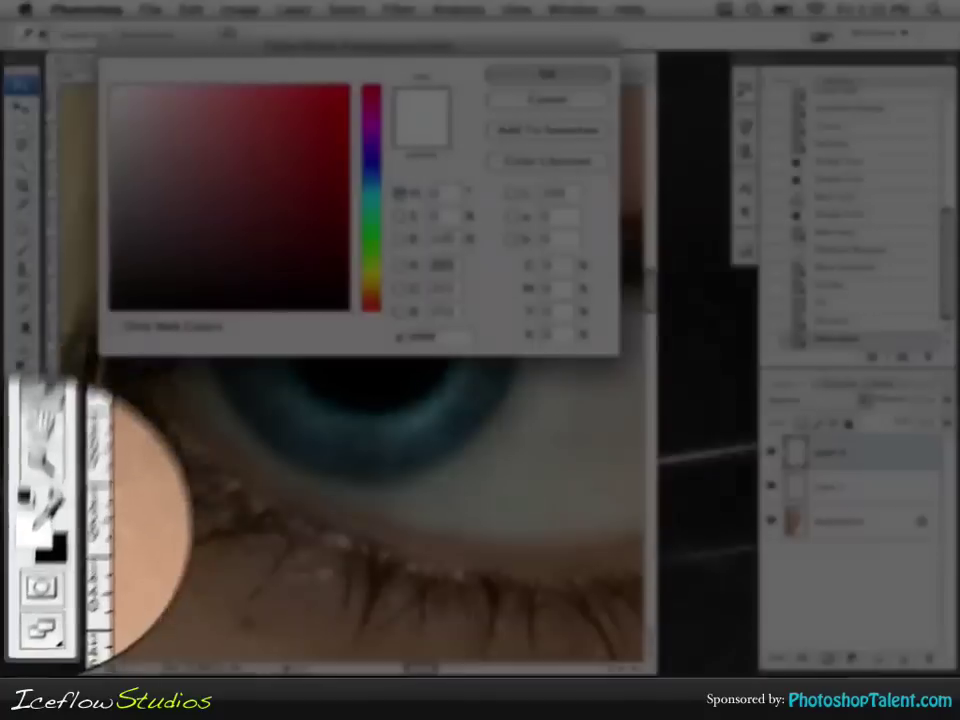
{"action": "key", "text": "Return"}
{"action": "left_click", "coordinate": [22, 249]}
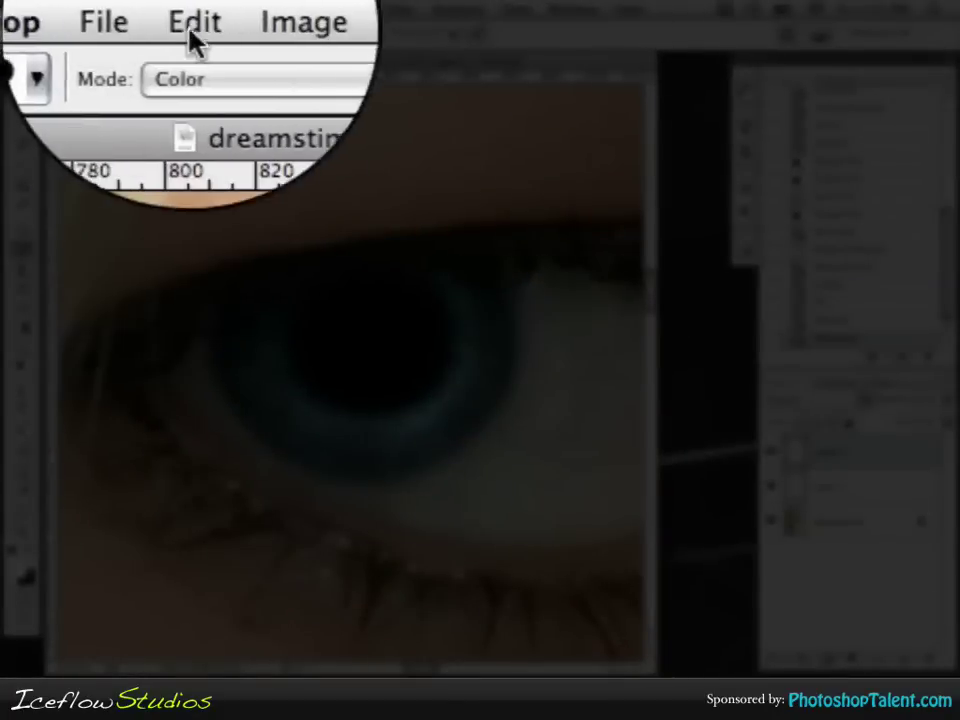
{"action": "left_click", "coordinate": [165, 33]}
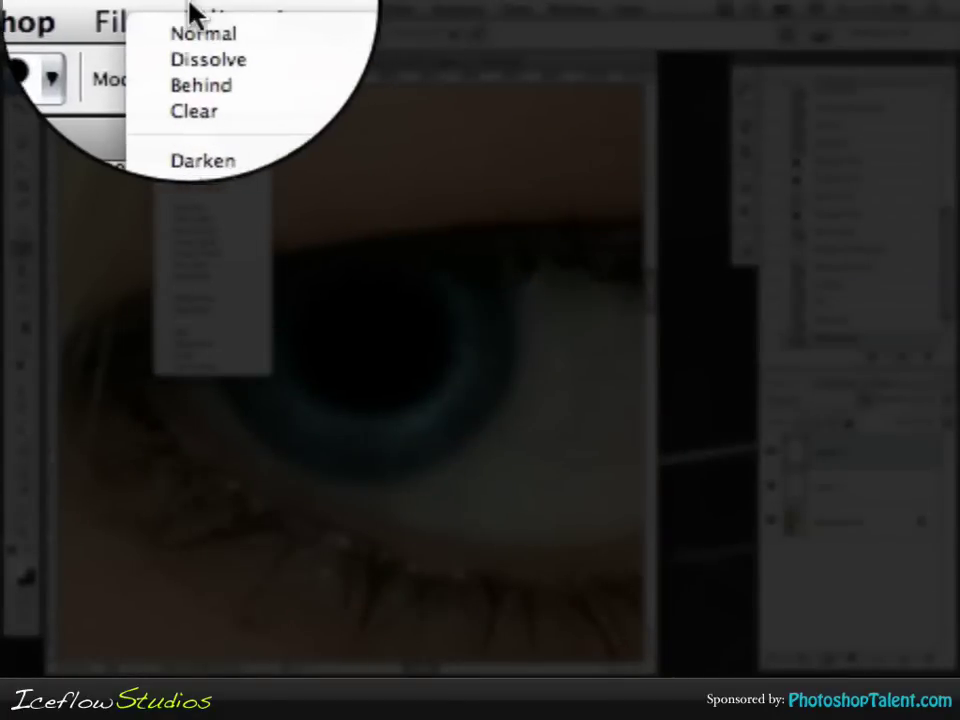
{"action": "left_click", "coordinate": [190, 36]}
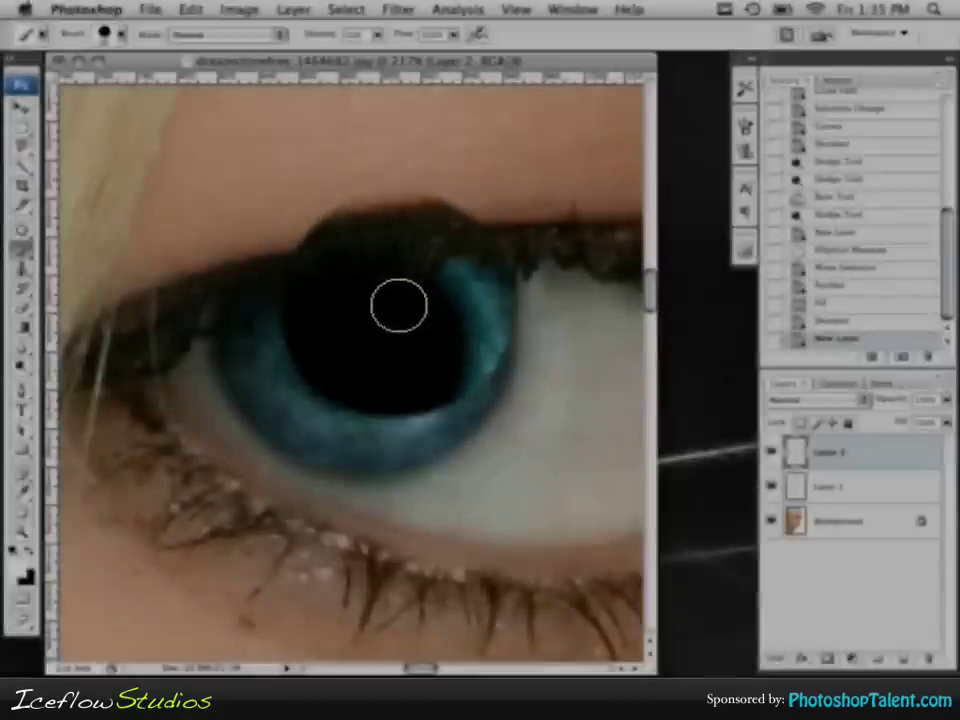
{"action": "key", "text": "bracketleft"}
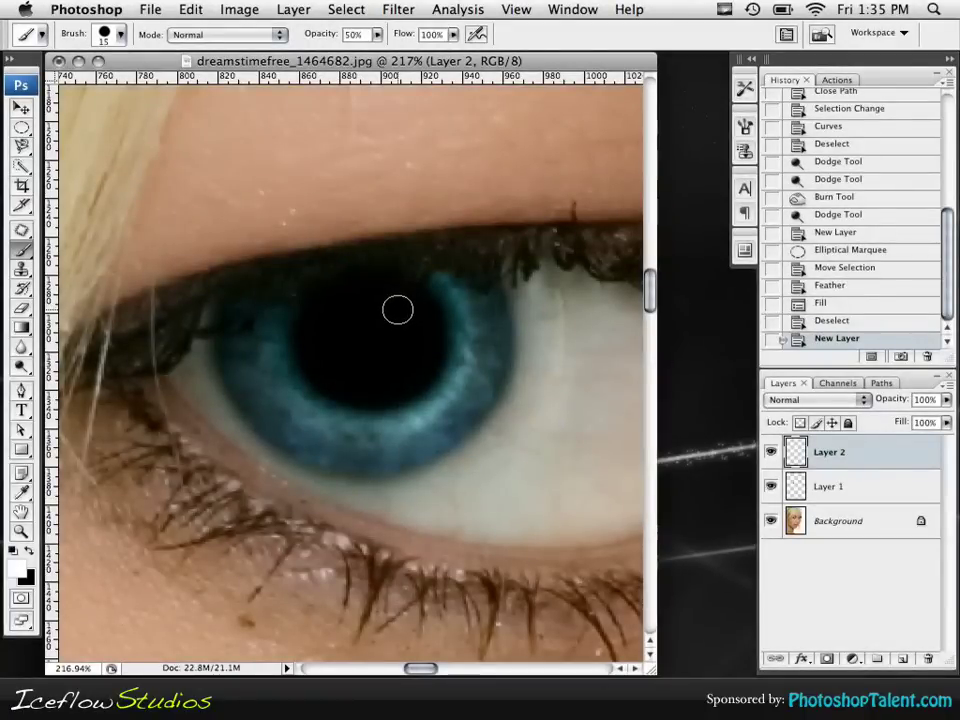
- Paint a white catchlight dot in the pupil at 100% opacity
{"action": "left_click", "coordinate": [397, 310]}
{"action": "key", "text": "super+z"}
{"action": "key", "text": "0"}
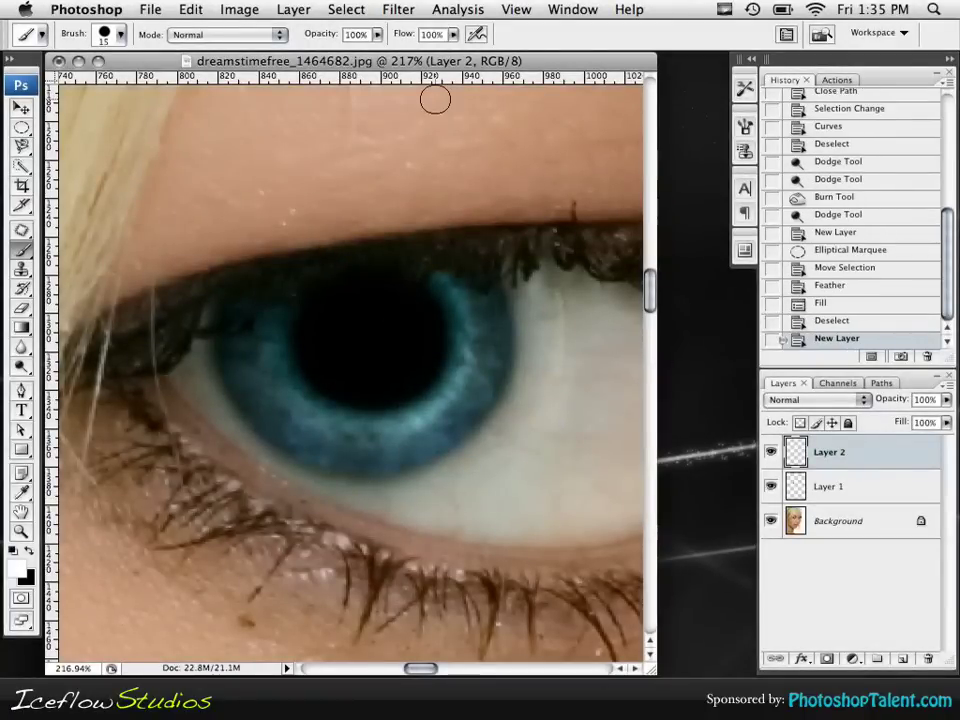
{"action": "left_click", "coordinate": [397, 310]}
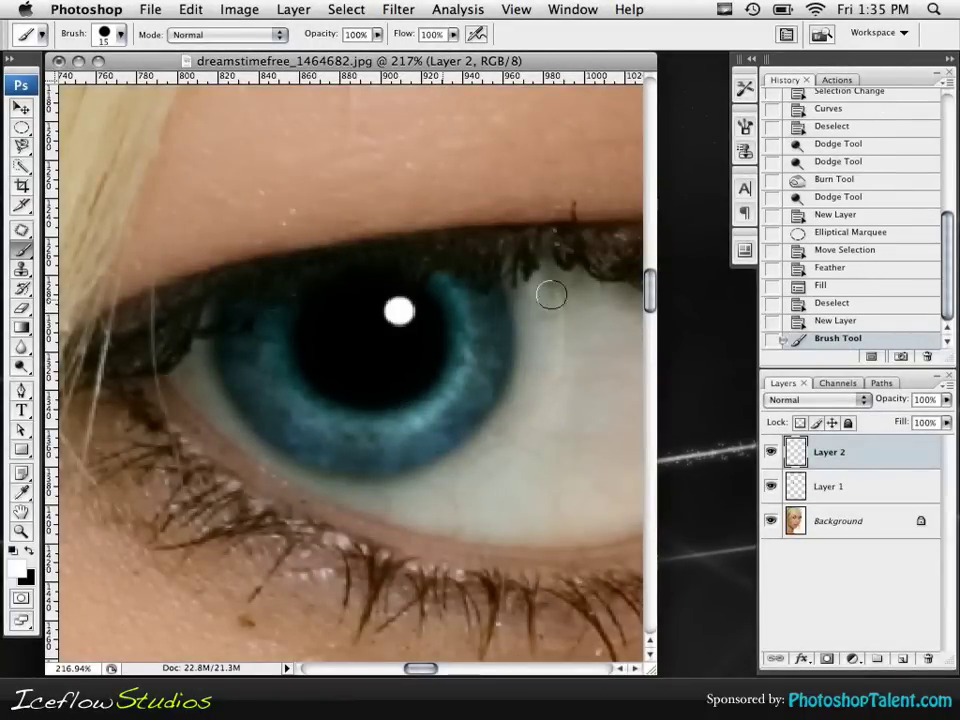
{"action": "key", "text": "super+0"}
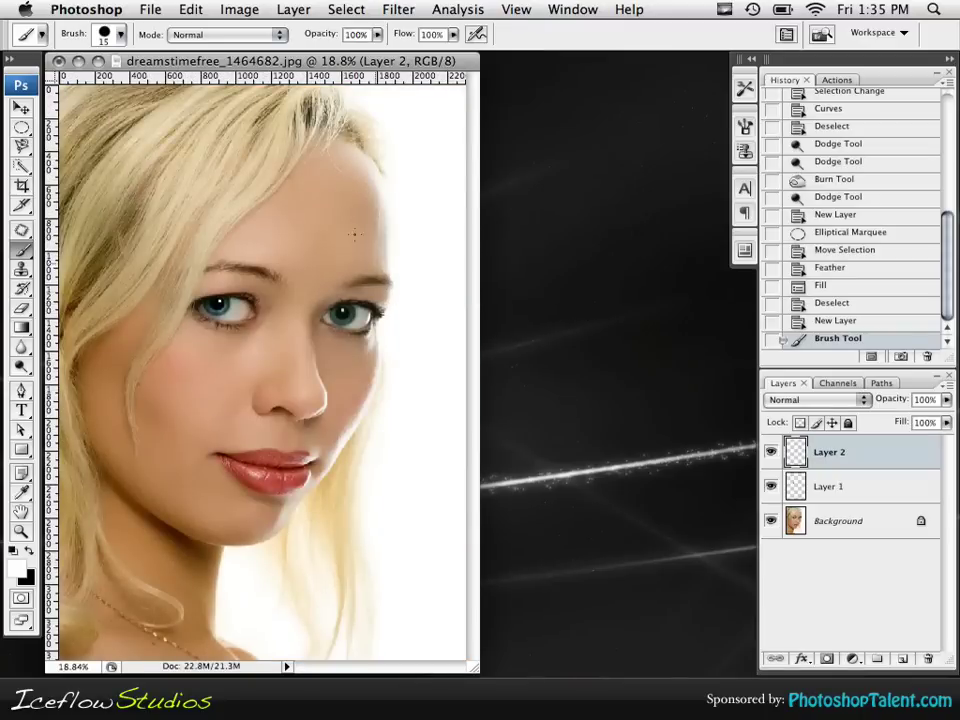
{"action": "left_click_drag", "start_coordinate": [340, 216], "coordinate": [218, 312]}
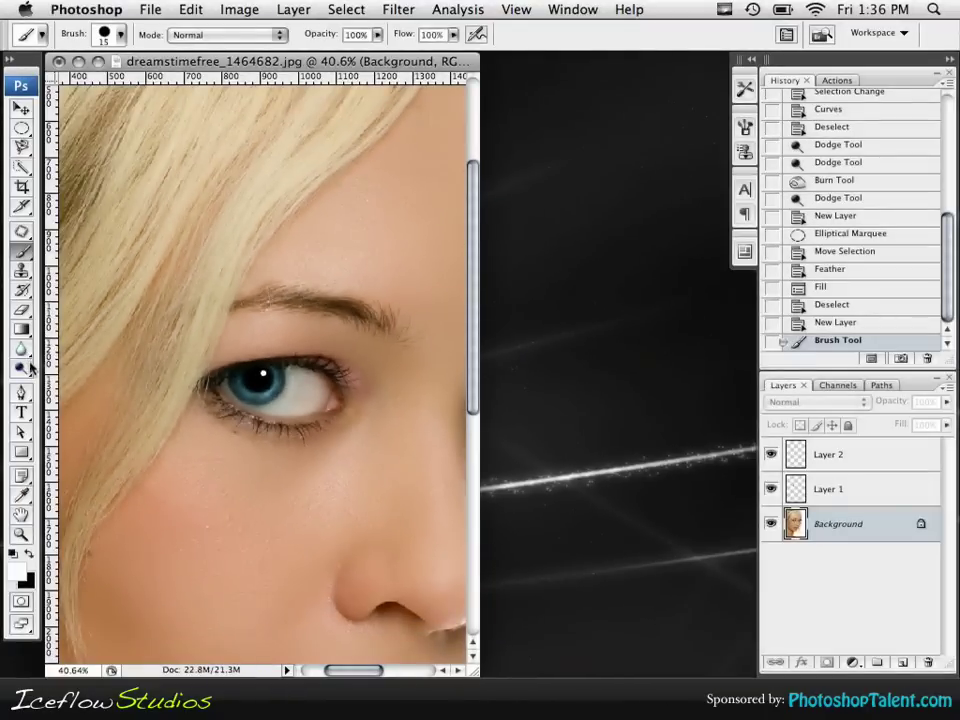
- Paint over the blue iris with the Sponge Tool in Saturate mode
{"action": "left_click", "coordinate": [19, 360]}
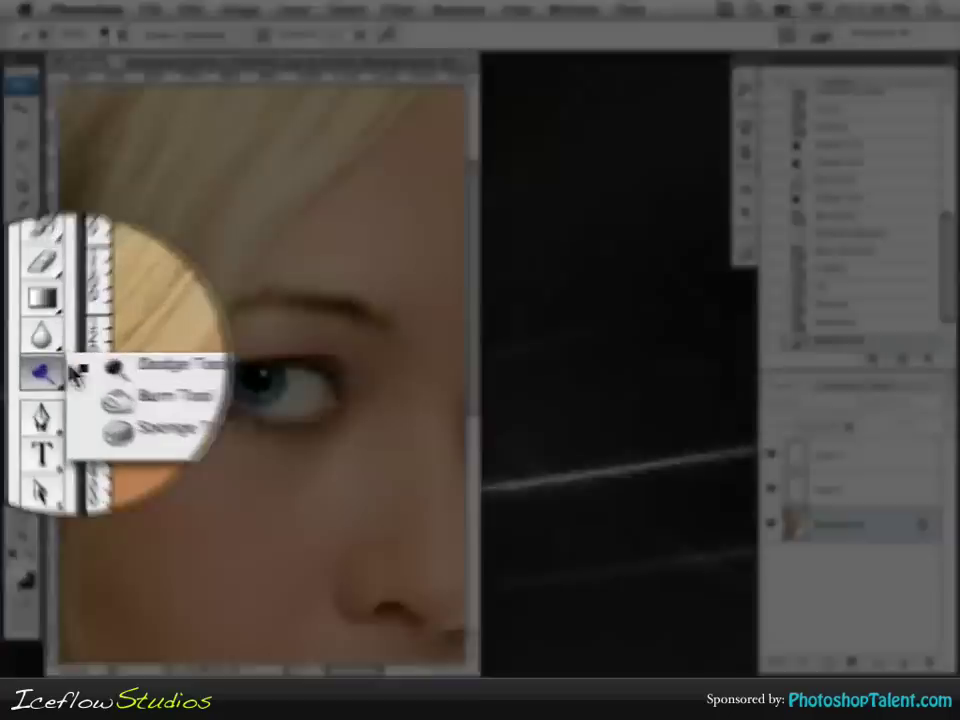
{"action": "left_click", "coordinate": [193, 403]}
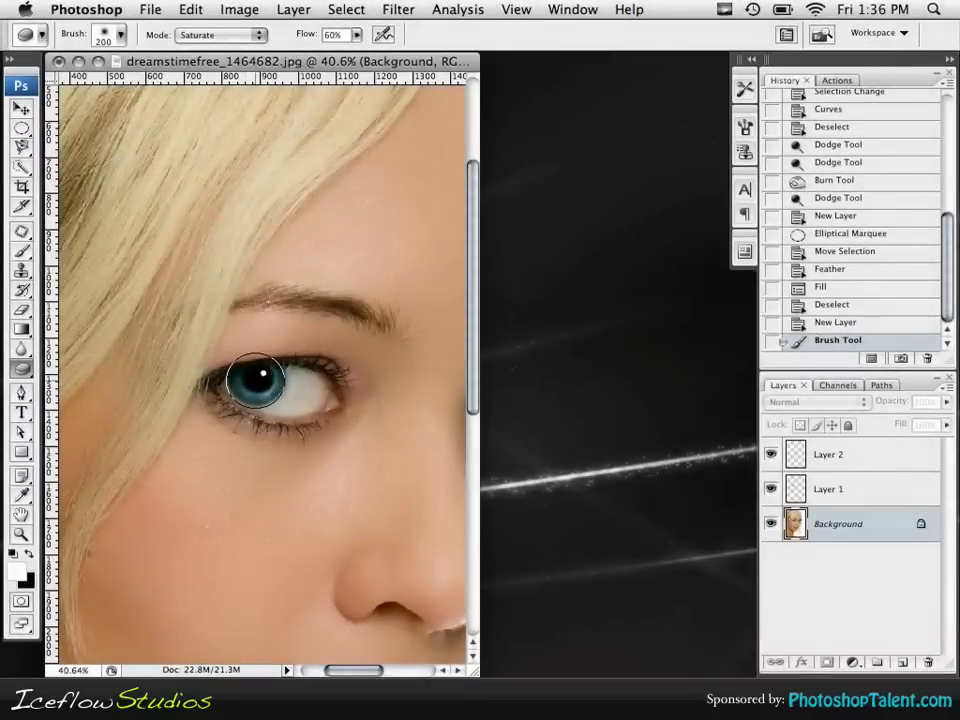
{"action": "left_click", "coordinate": [255, 378]}
{"action": "left_click", "coordinate": [253, 380]}
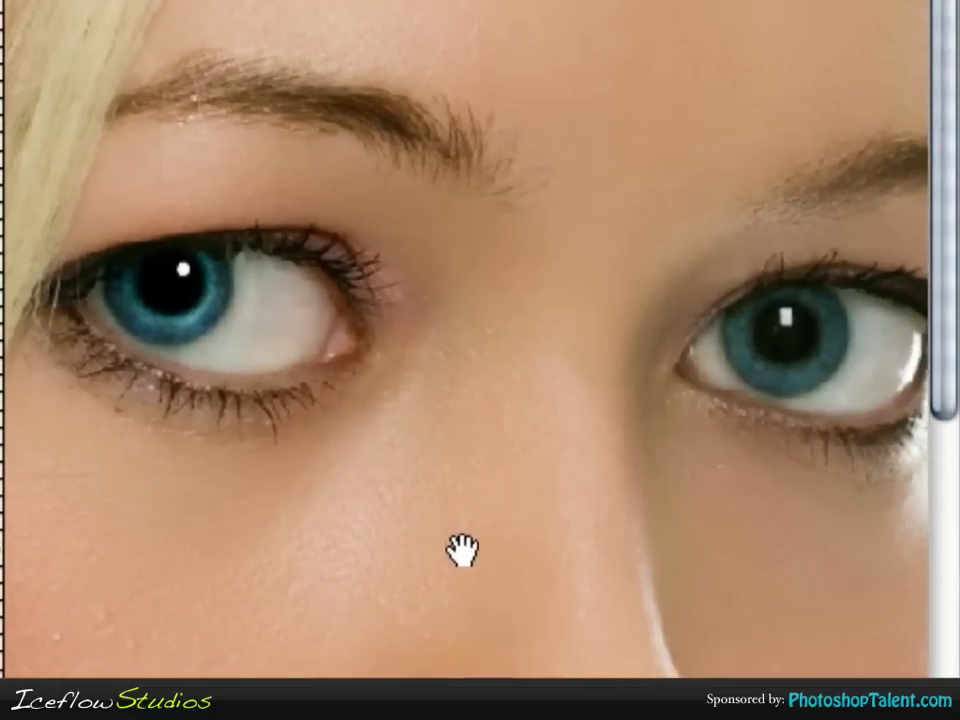
{"action": "key", "text": "b"}
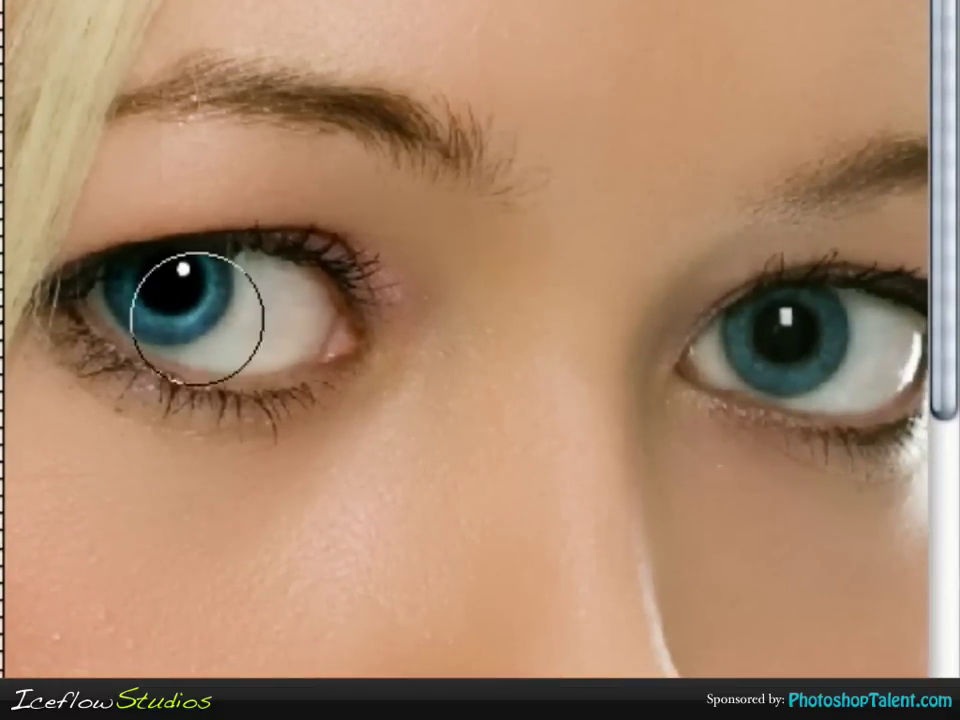